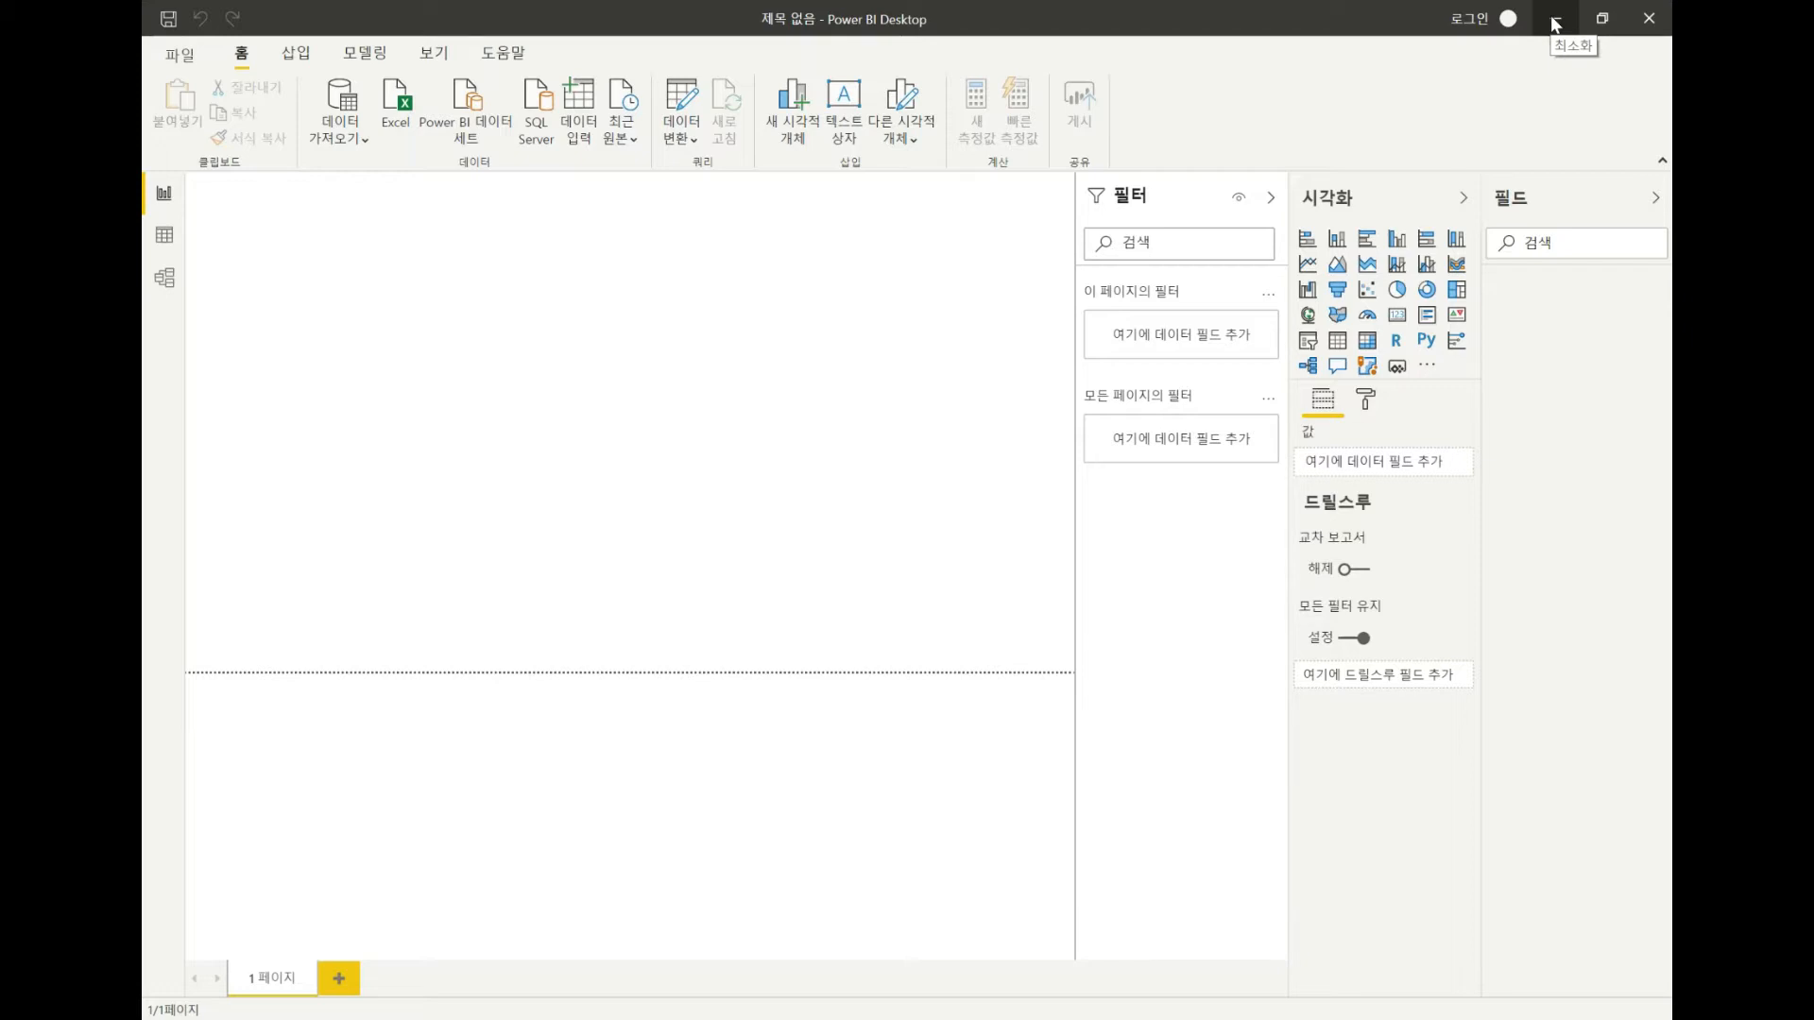
# Review the source files in the Data folder's InternationalSales and USSales subfolders in File Explorer, and return to Power BI Desktop
pyautogui.click(1555, 21)
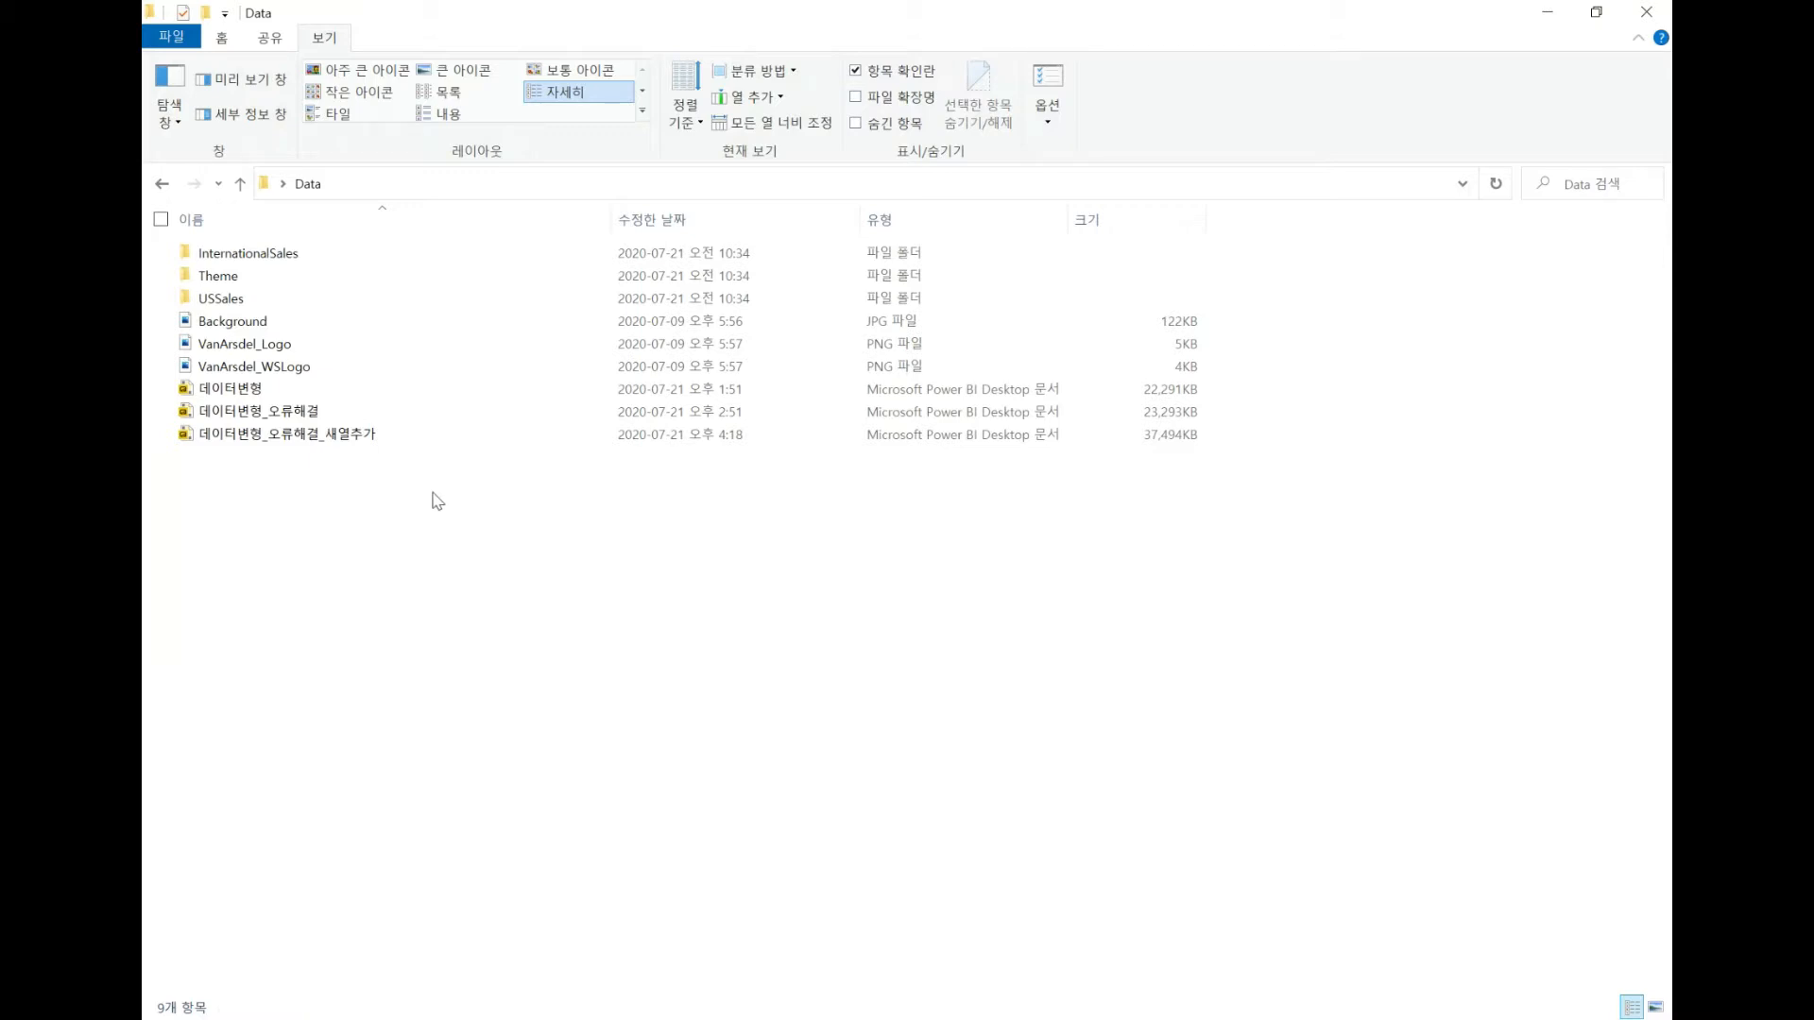
pyautogui.moveTo(321, 248)
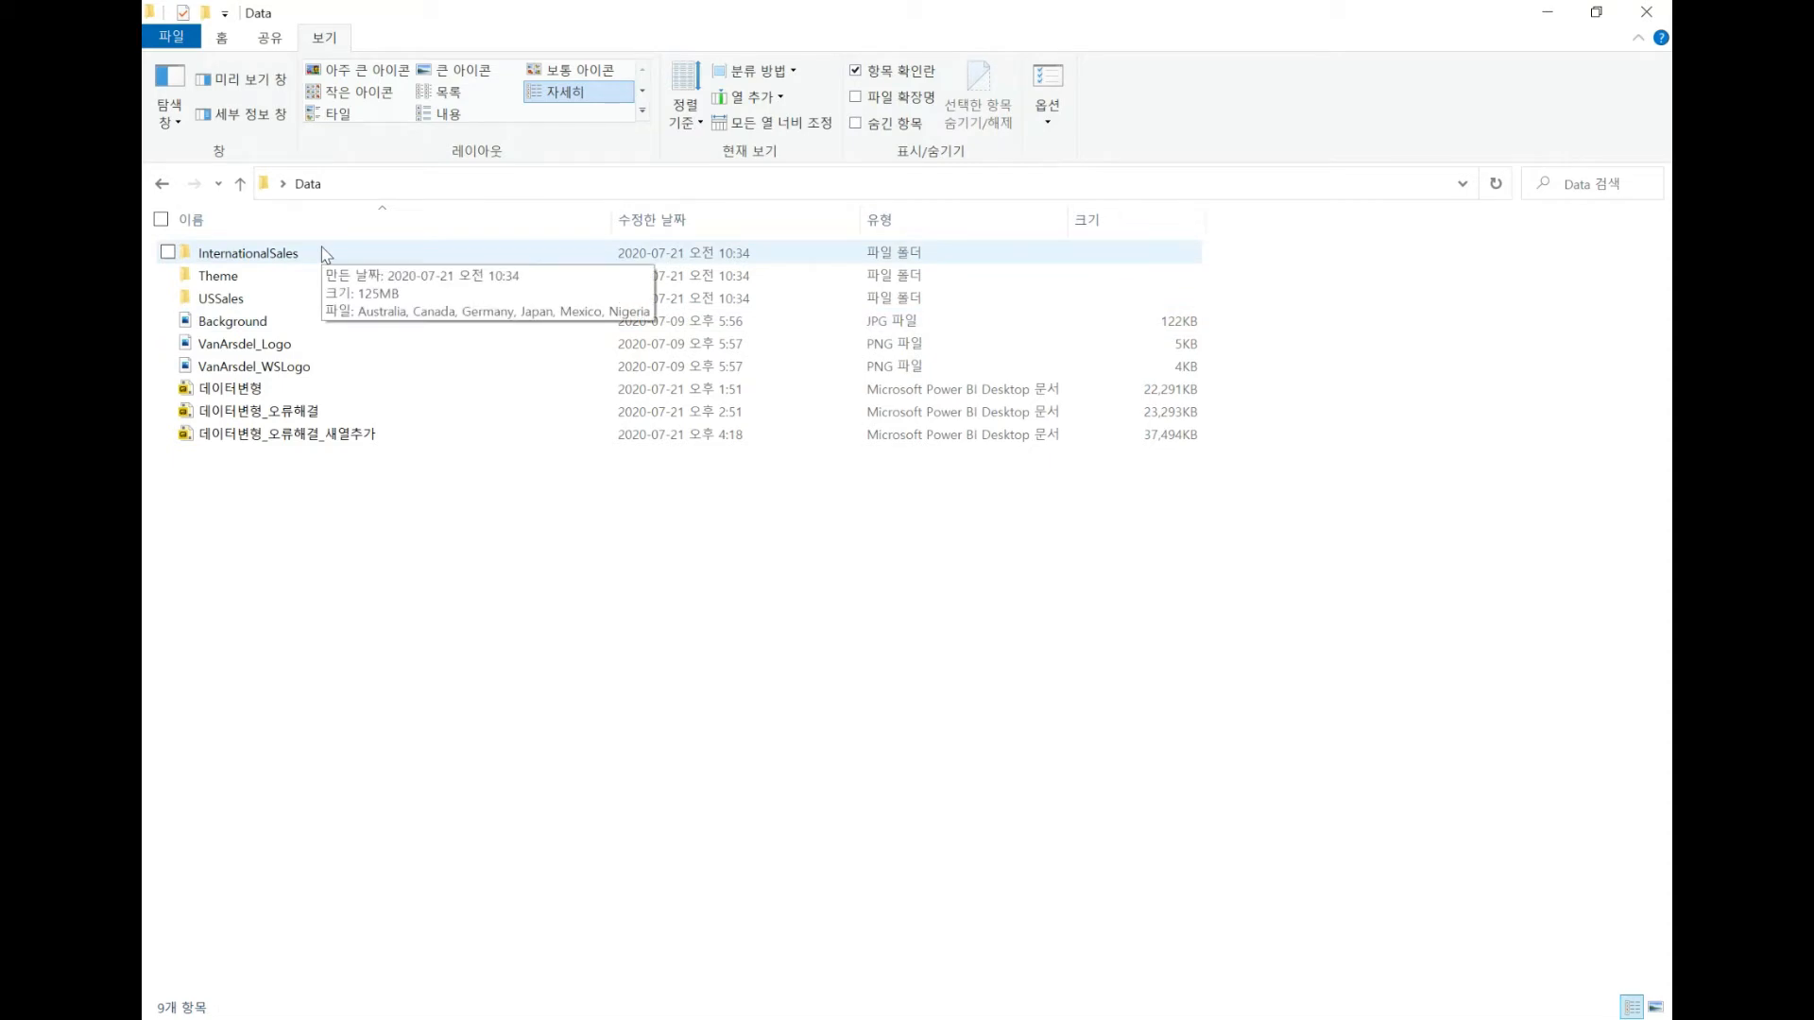
pyautogui.doubleClick(321, 249)
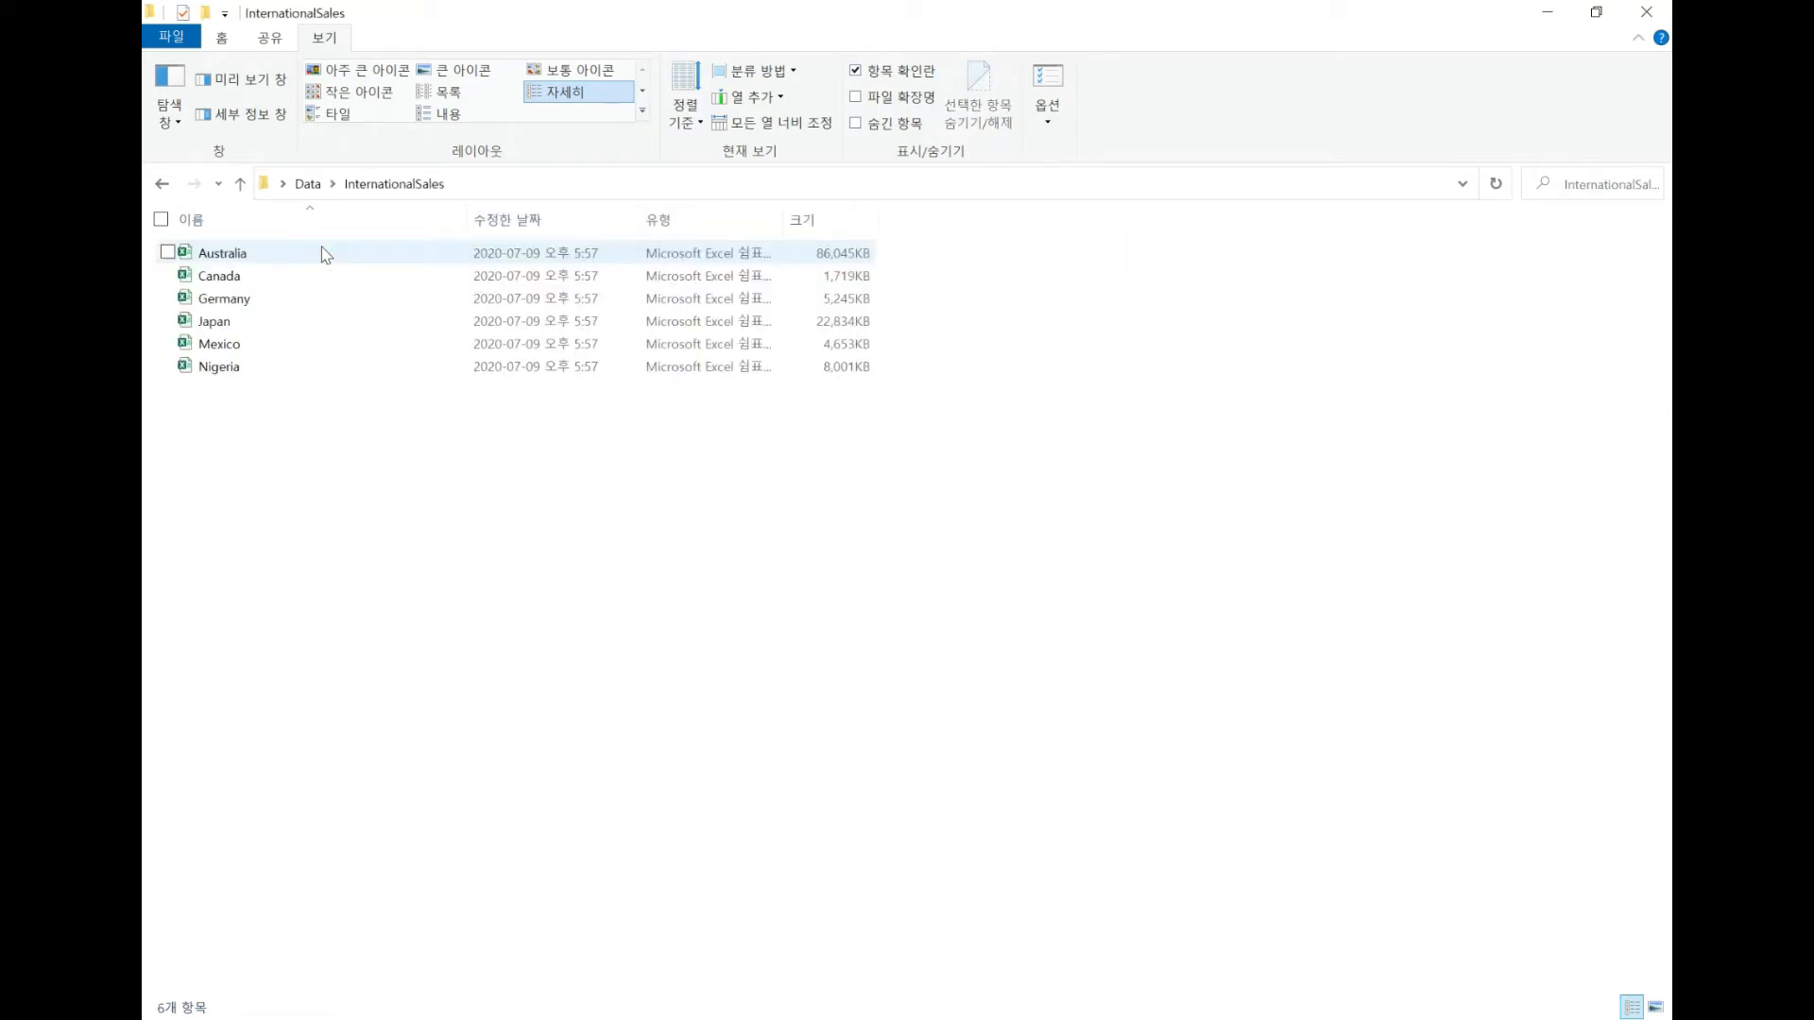
pyautogui.moveTo(321, 248)
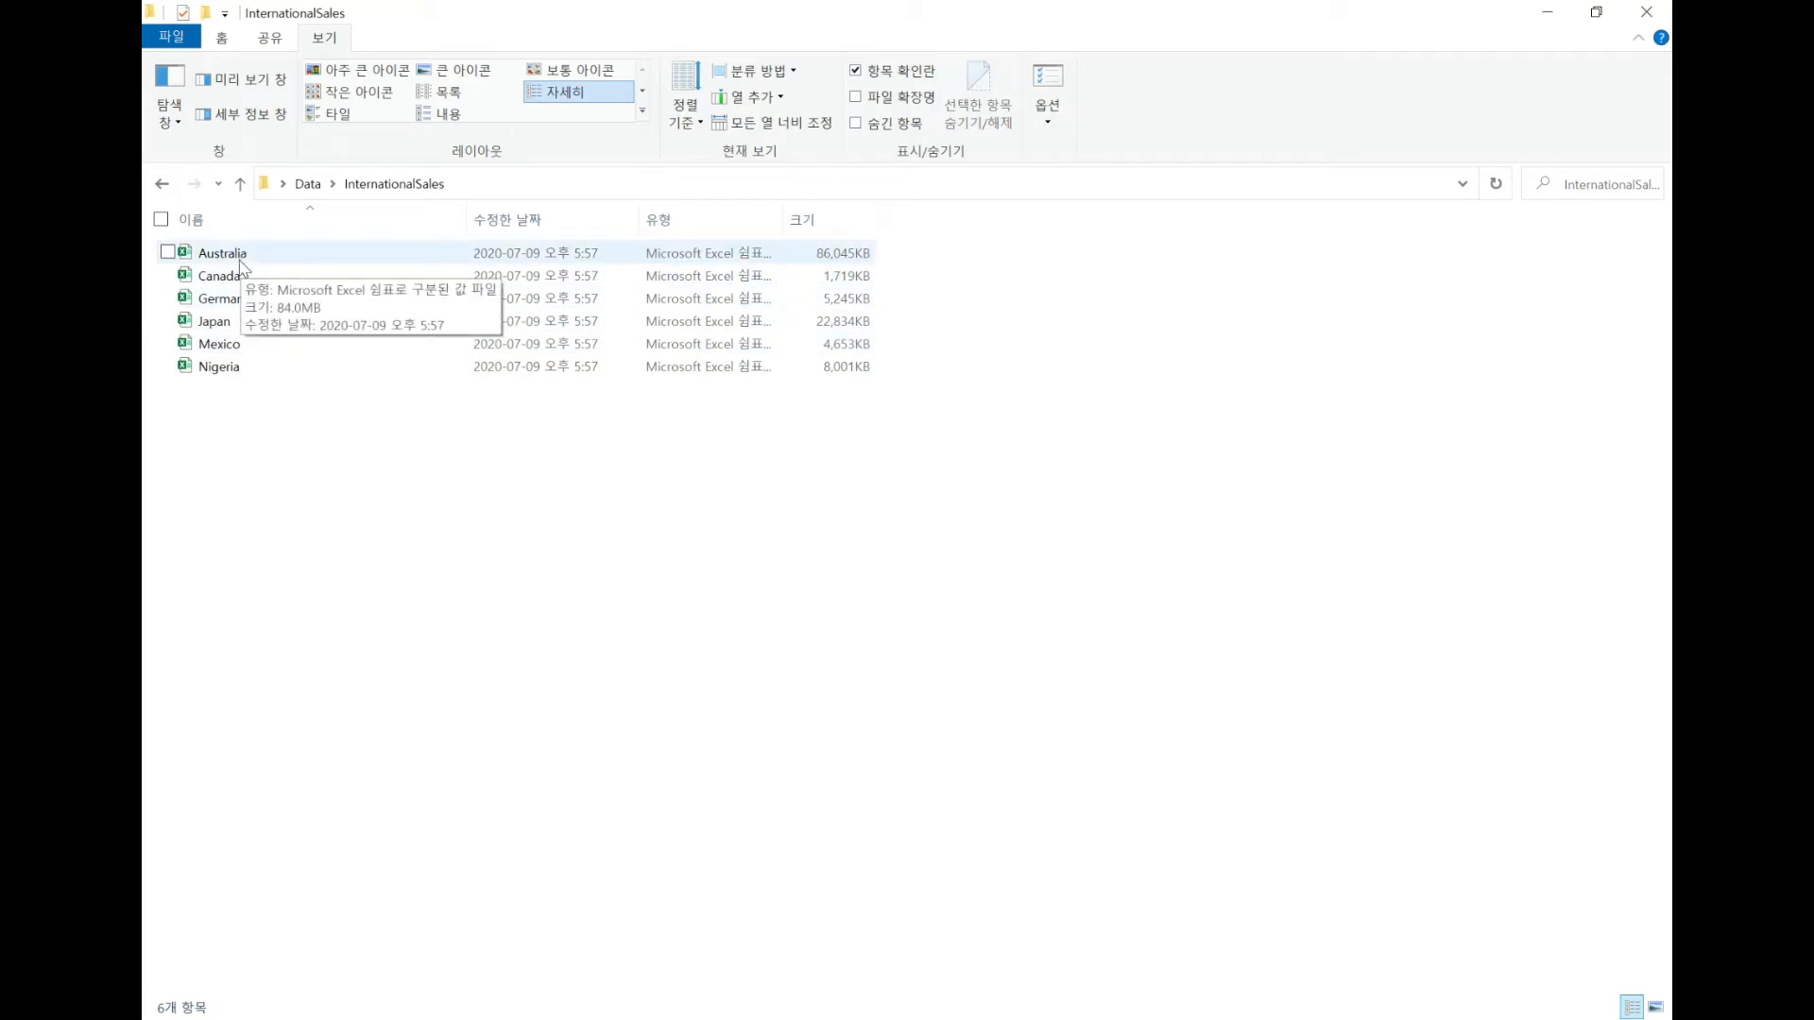
pyautogui.click(240, 185)
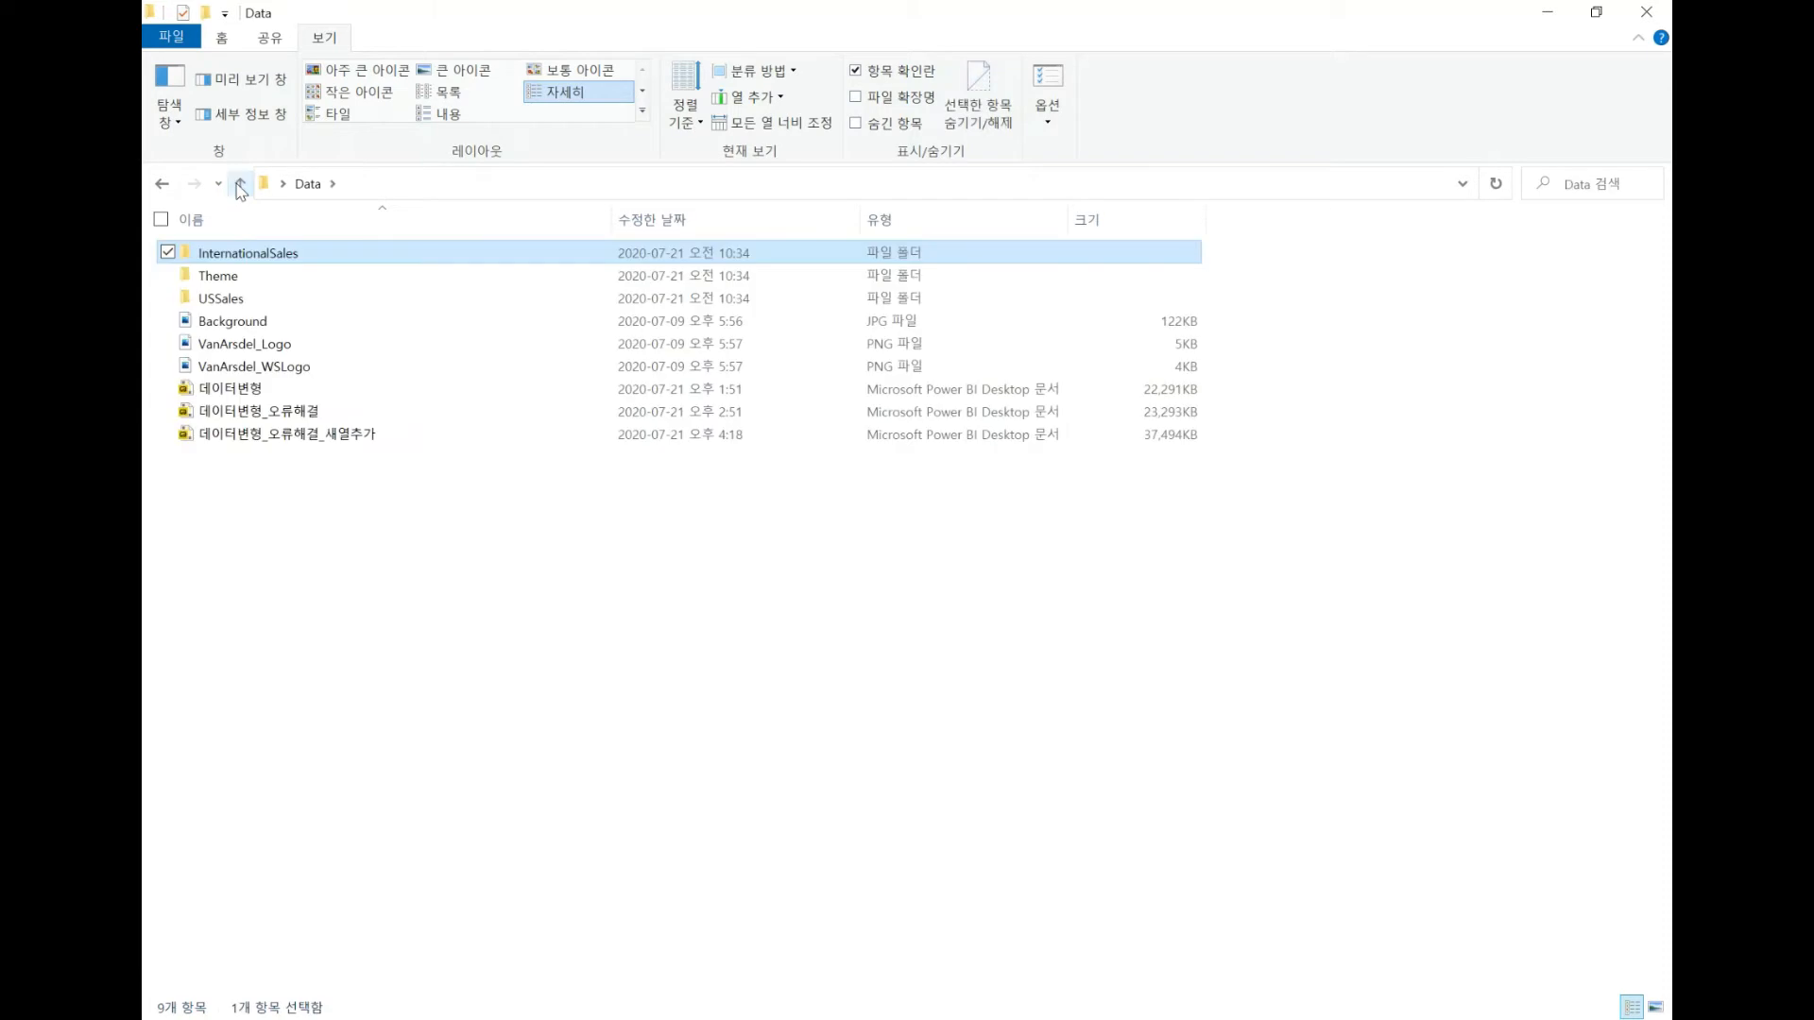
pyautogui.doubleClick(236, 296)
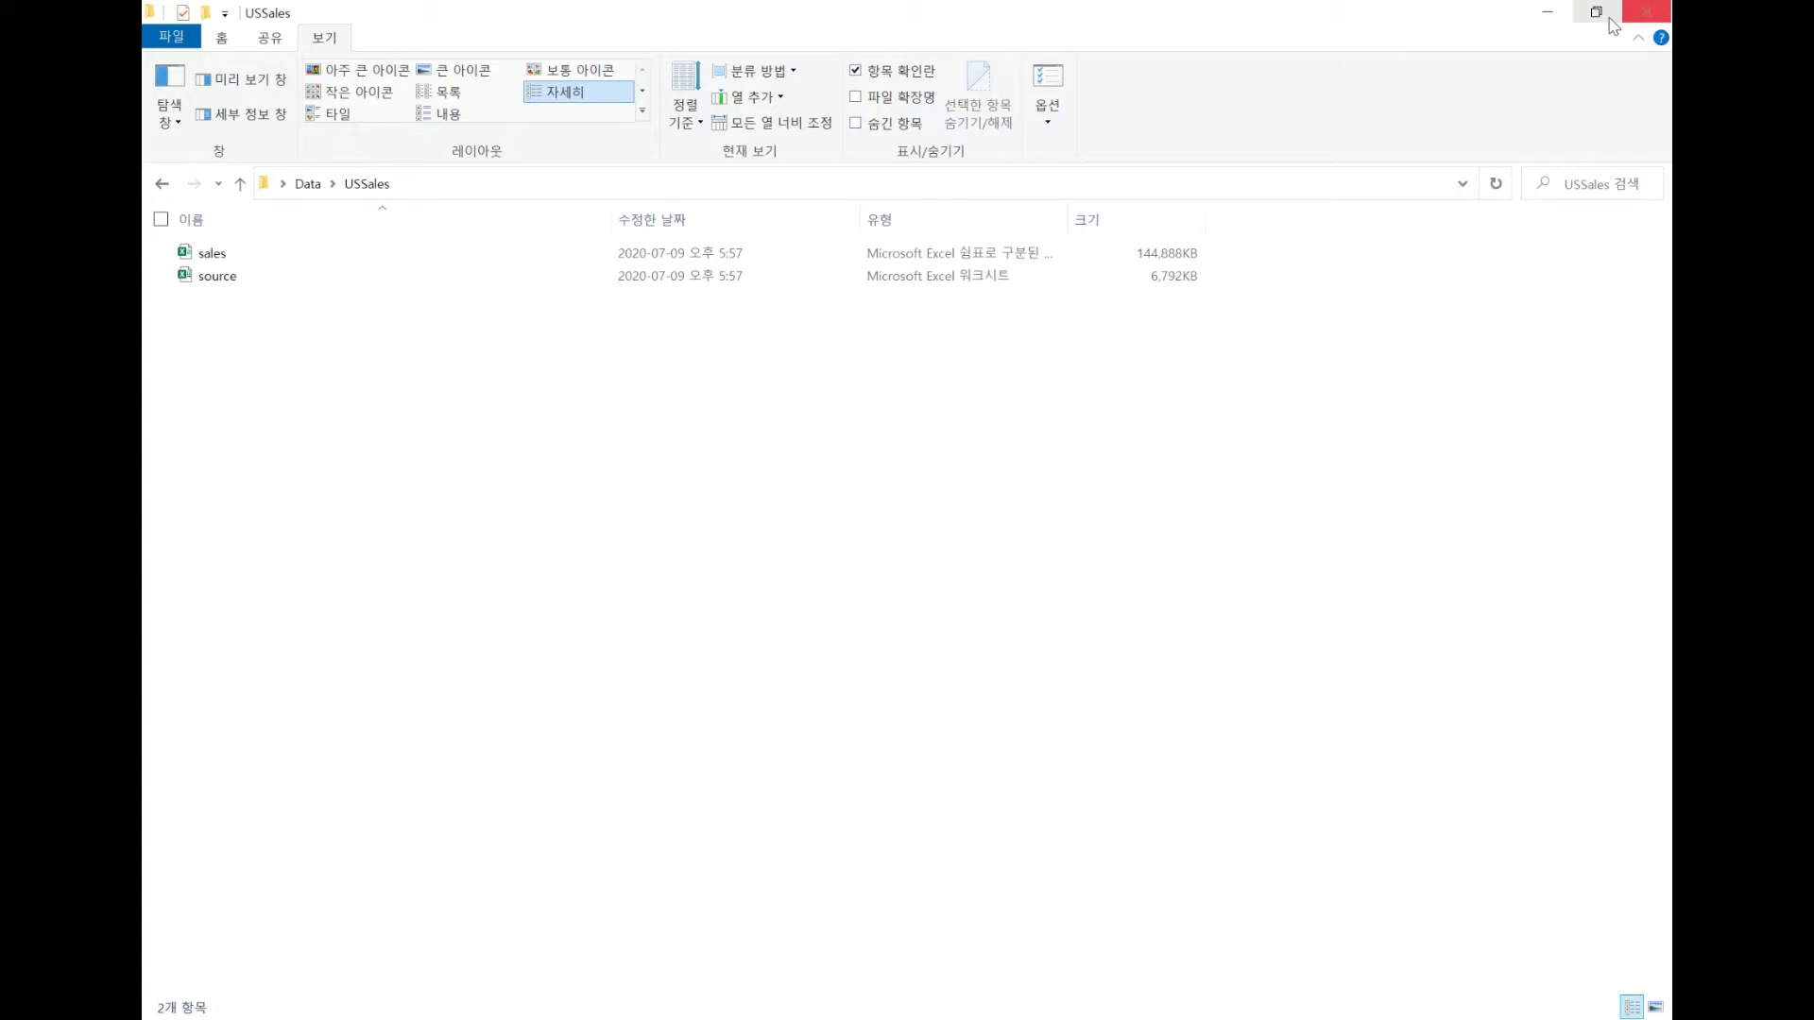
pyautogui.click(1547, 21)
pyautogui.click(959, 999)
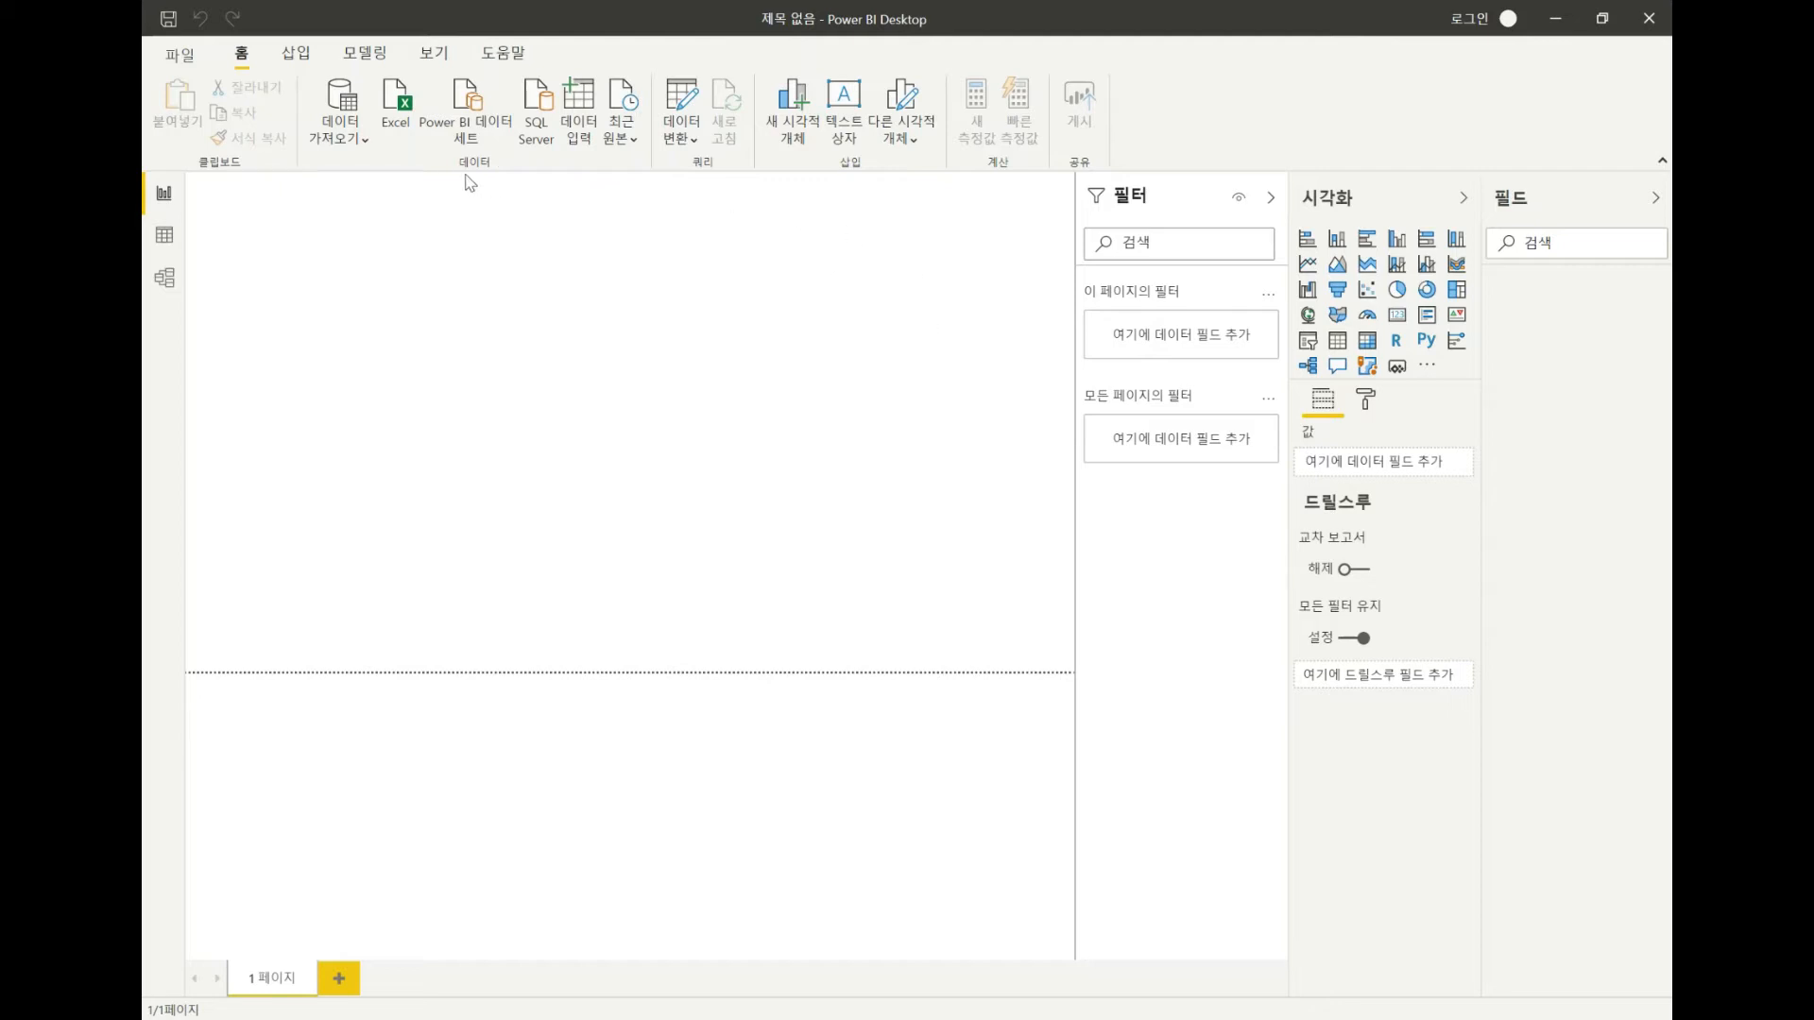
# Connect to the sales file in Data\USSales as a Text/CSV source and open it for data transformation in Power Query
pyautogui.click(357, 134)
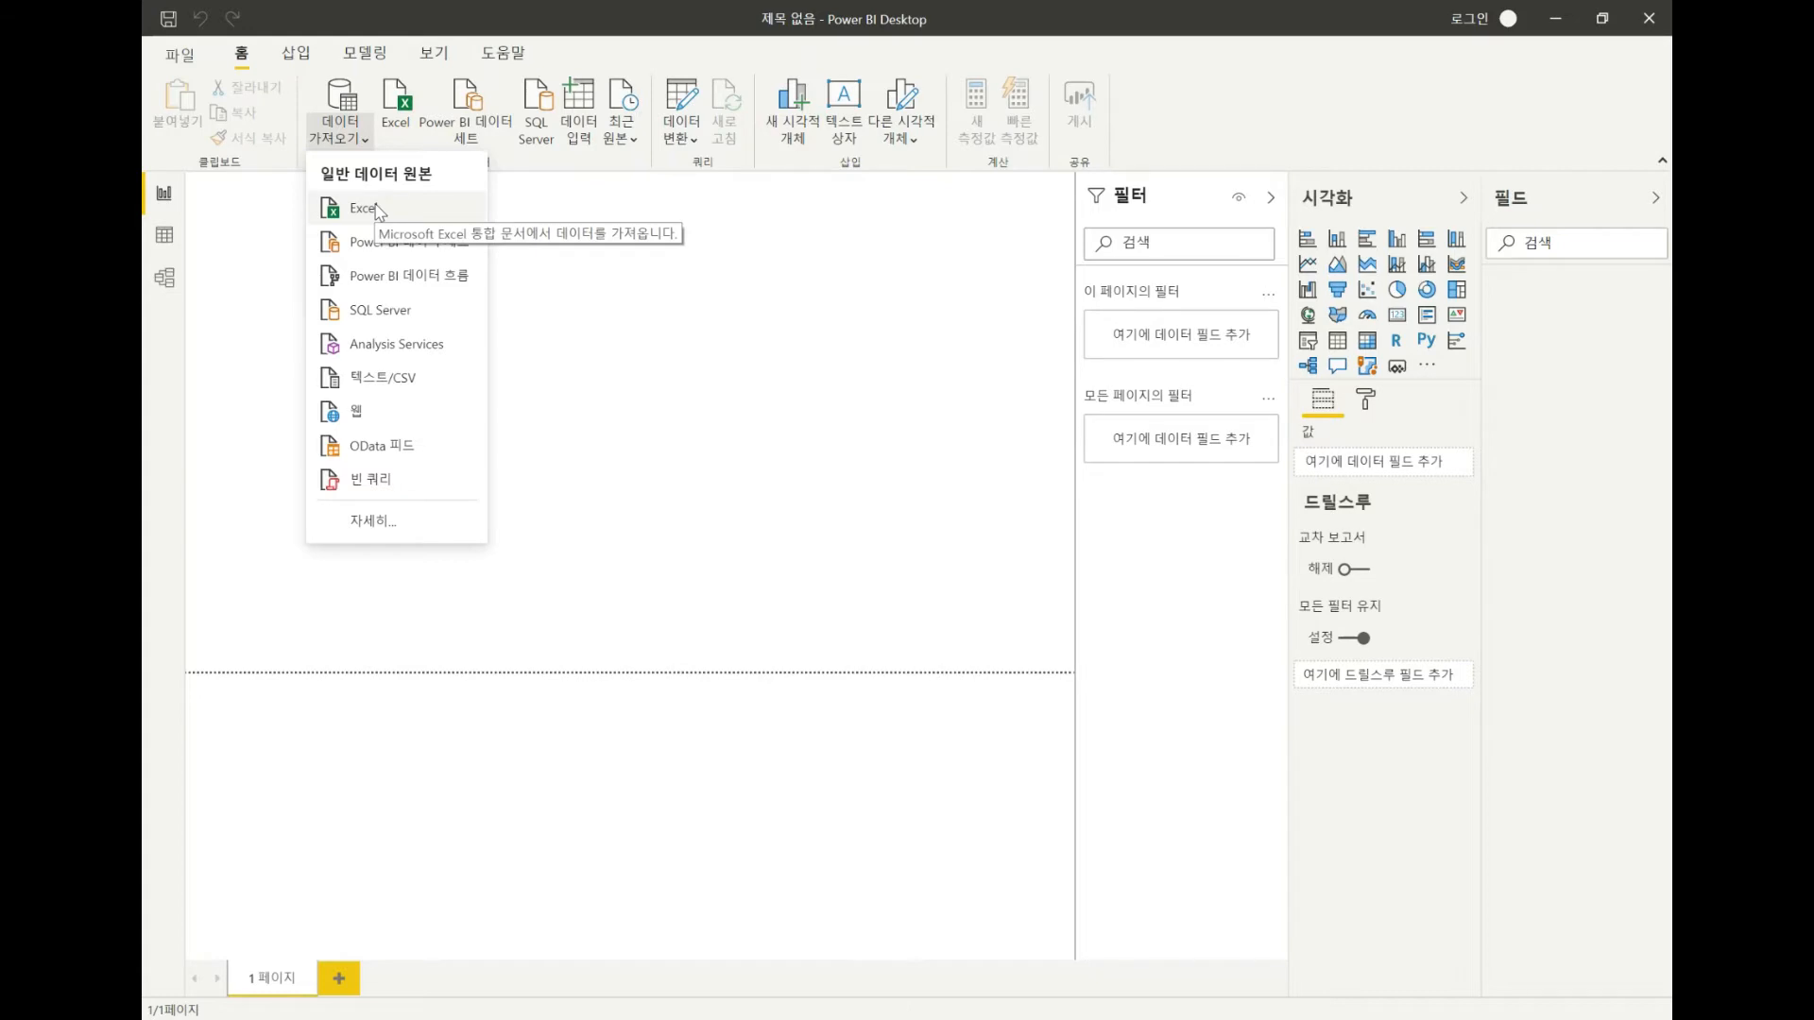
pyautogui.click(421, 529)
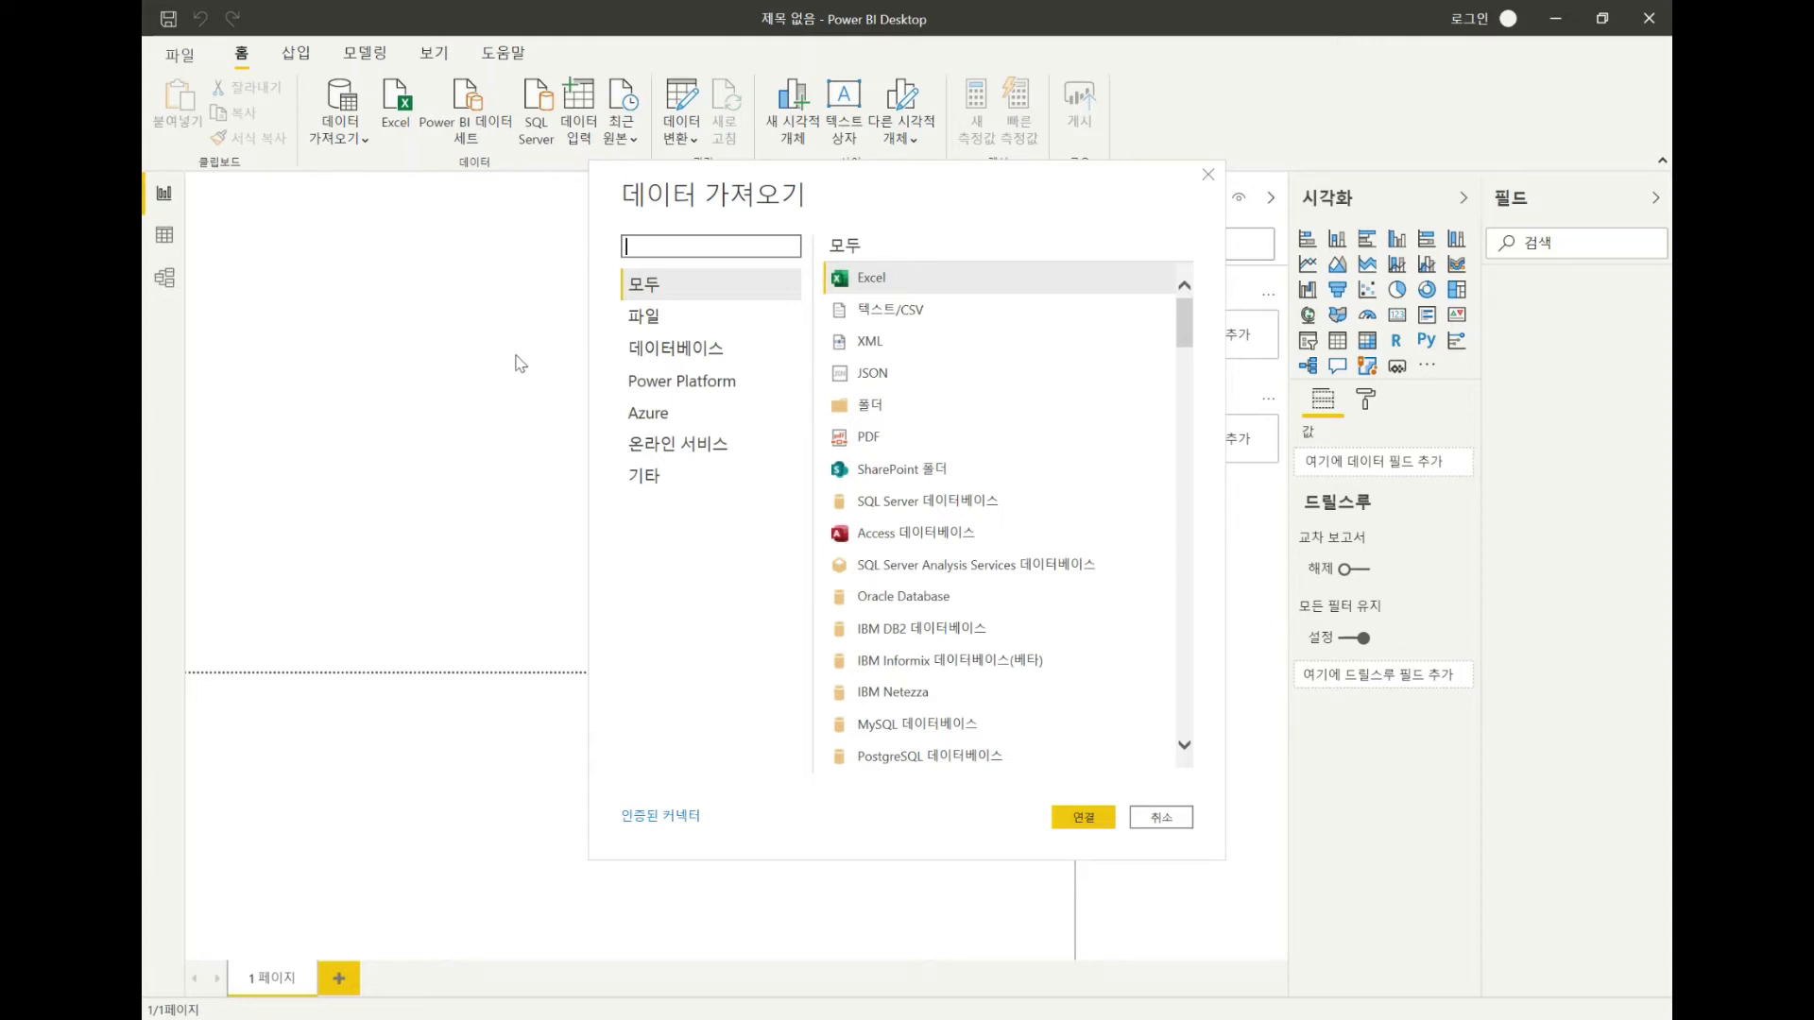
pyautogui.click(910, 312)
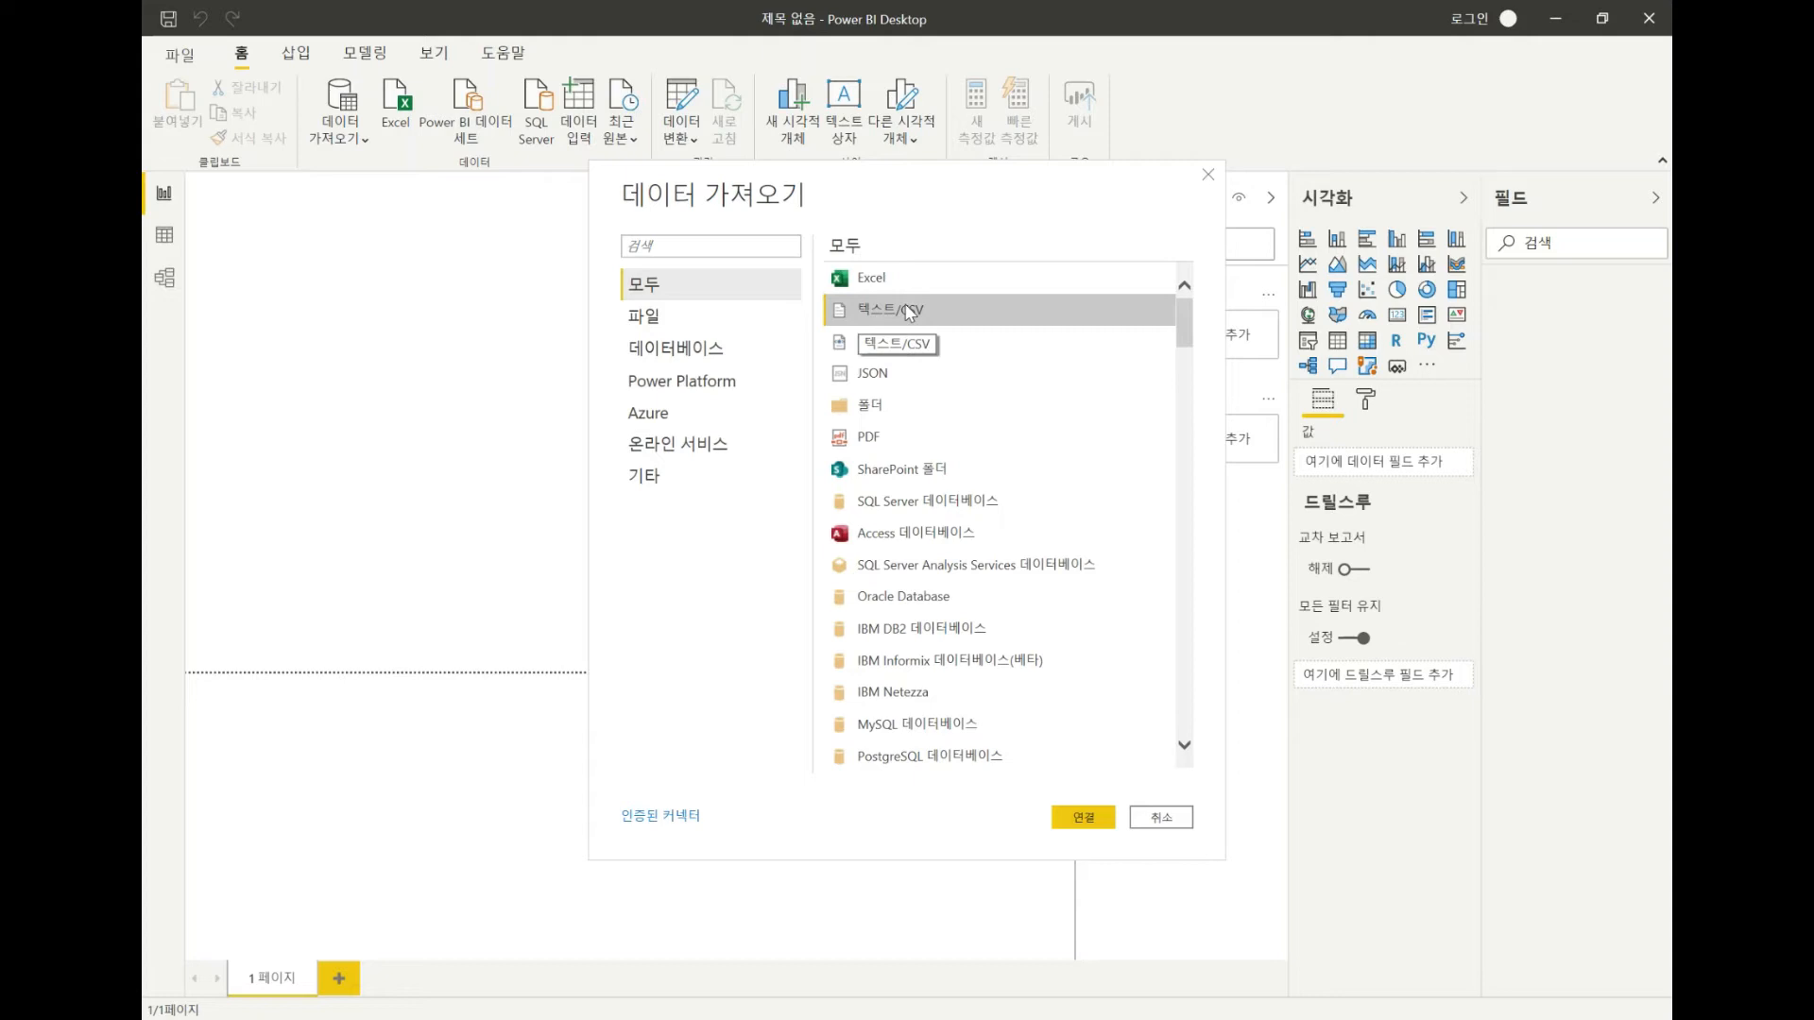
pyautogui.click(1096, 822)
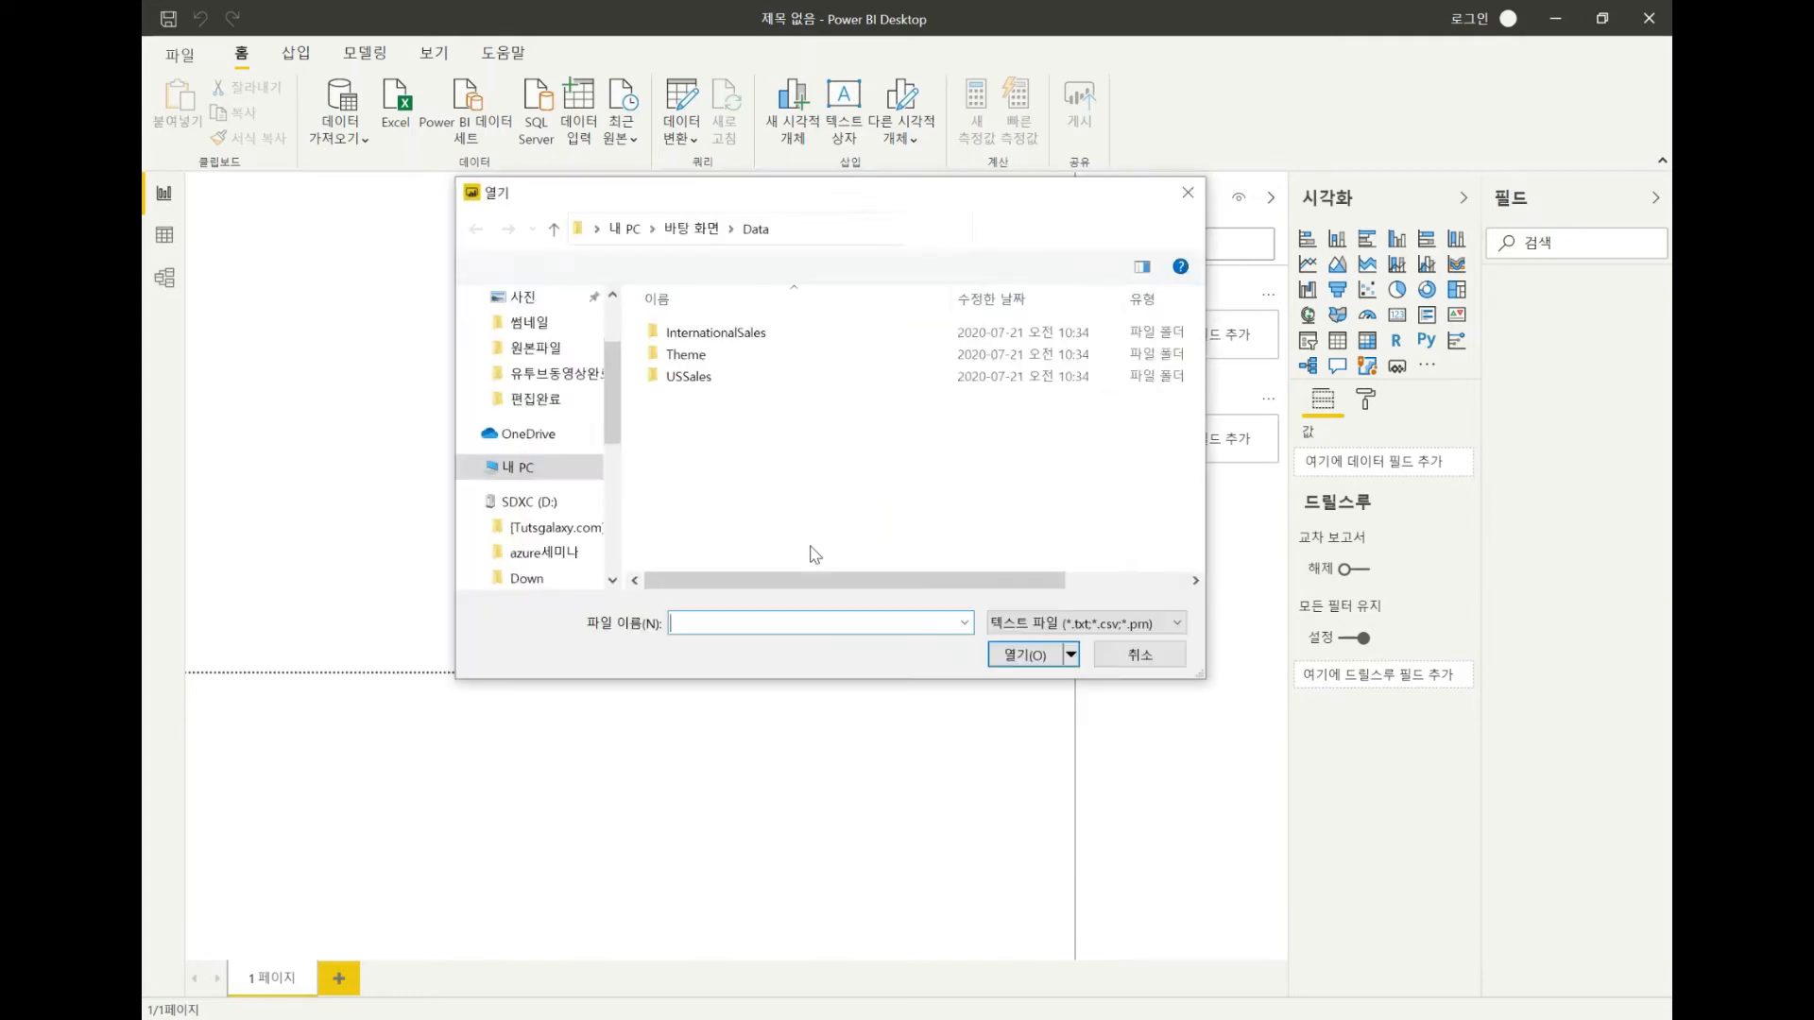
pyautogui.doubleClick(690, 379)
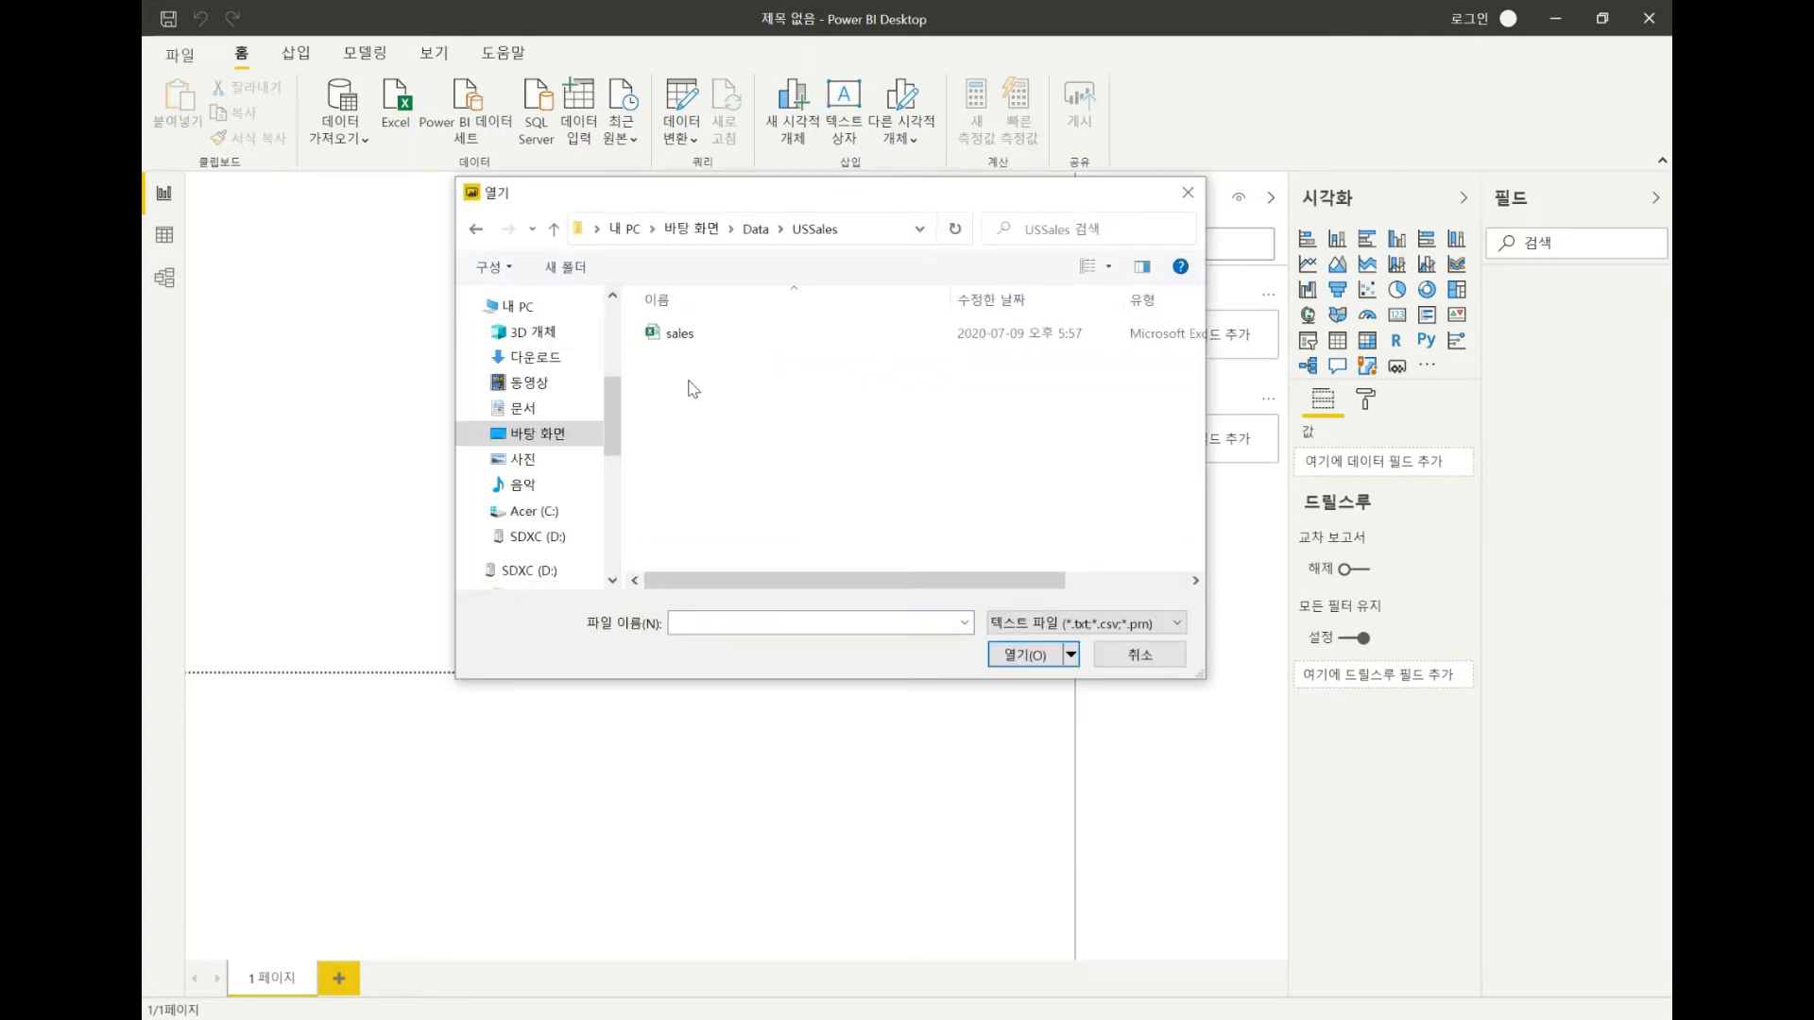
pyautogui.click(689, 337)
pyautogui.click(1024, 655)
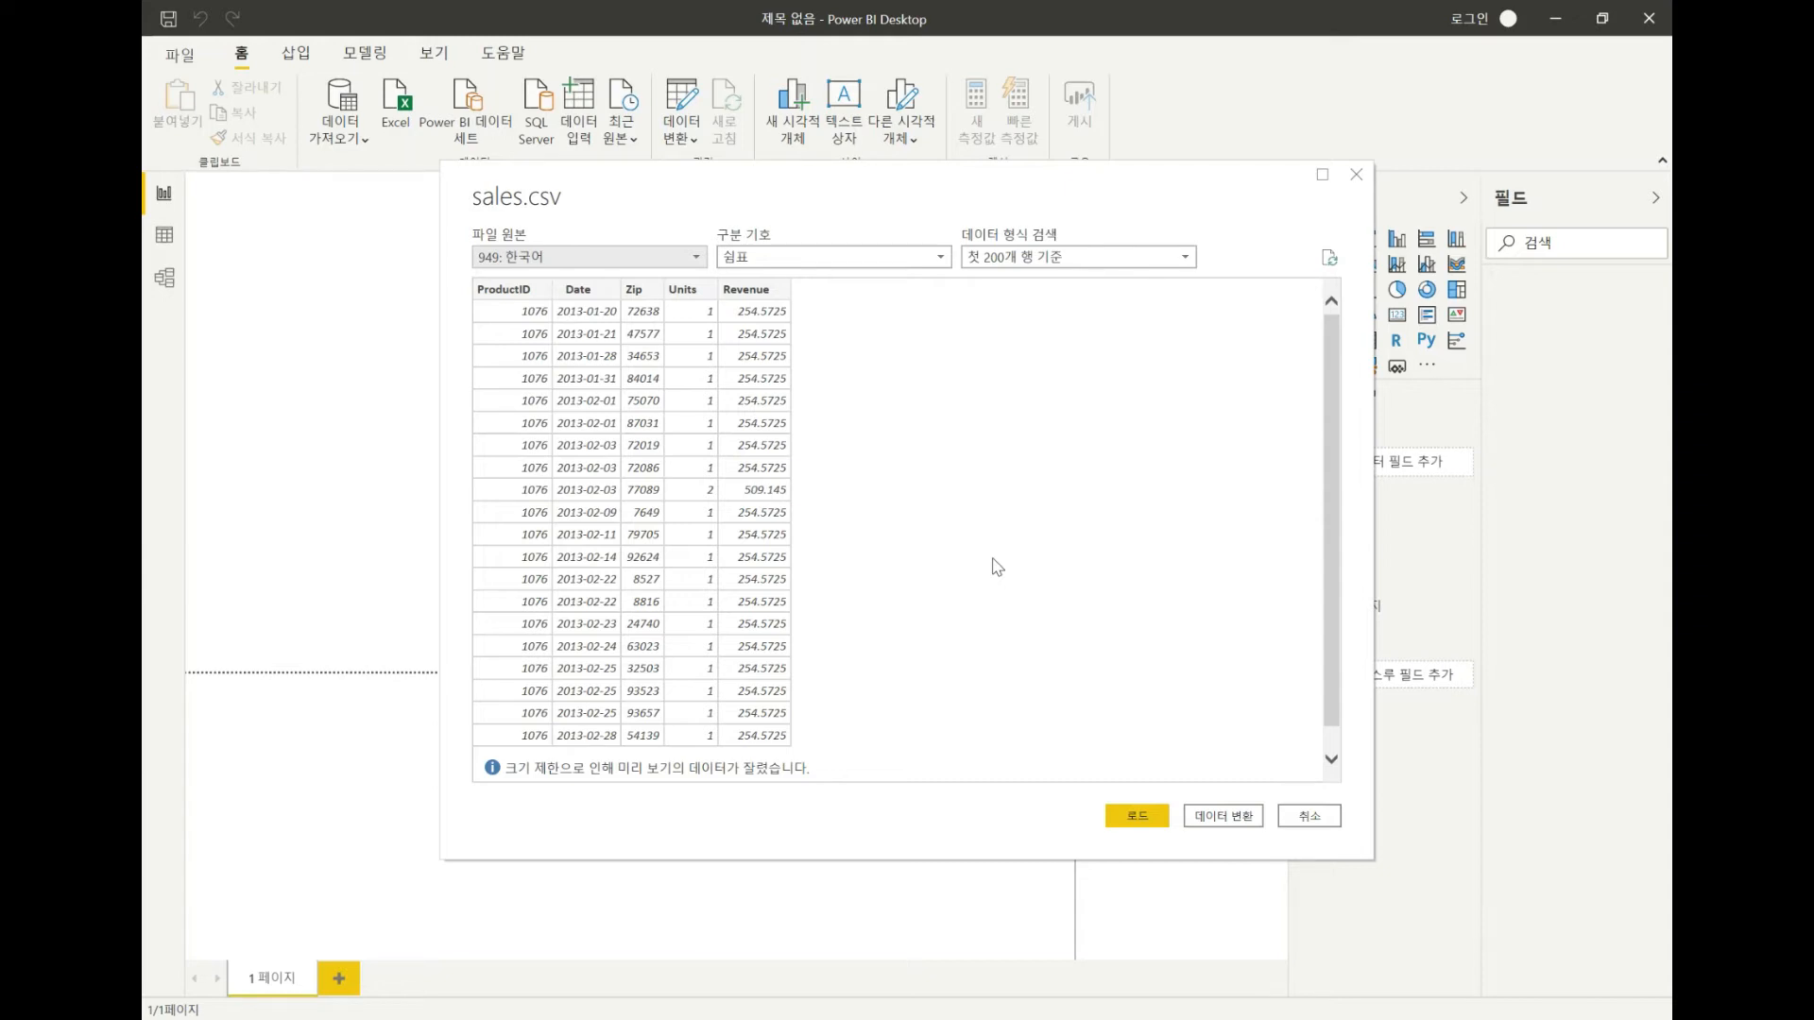
pyautogui.click(1228, 818)
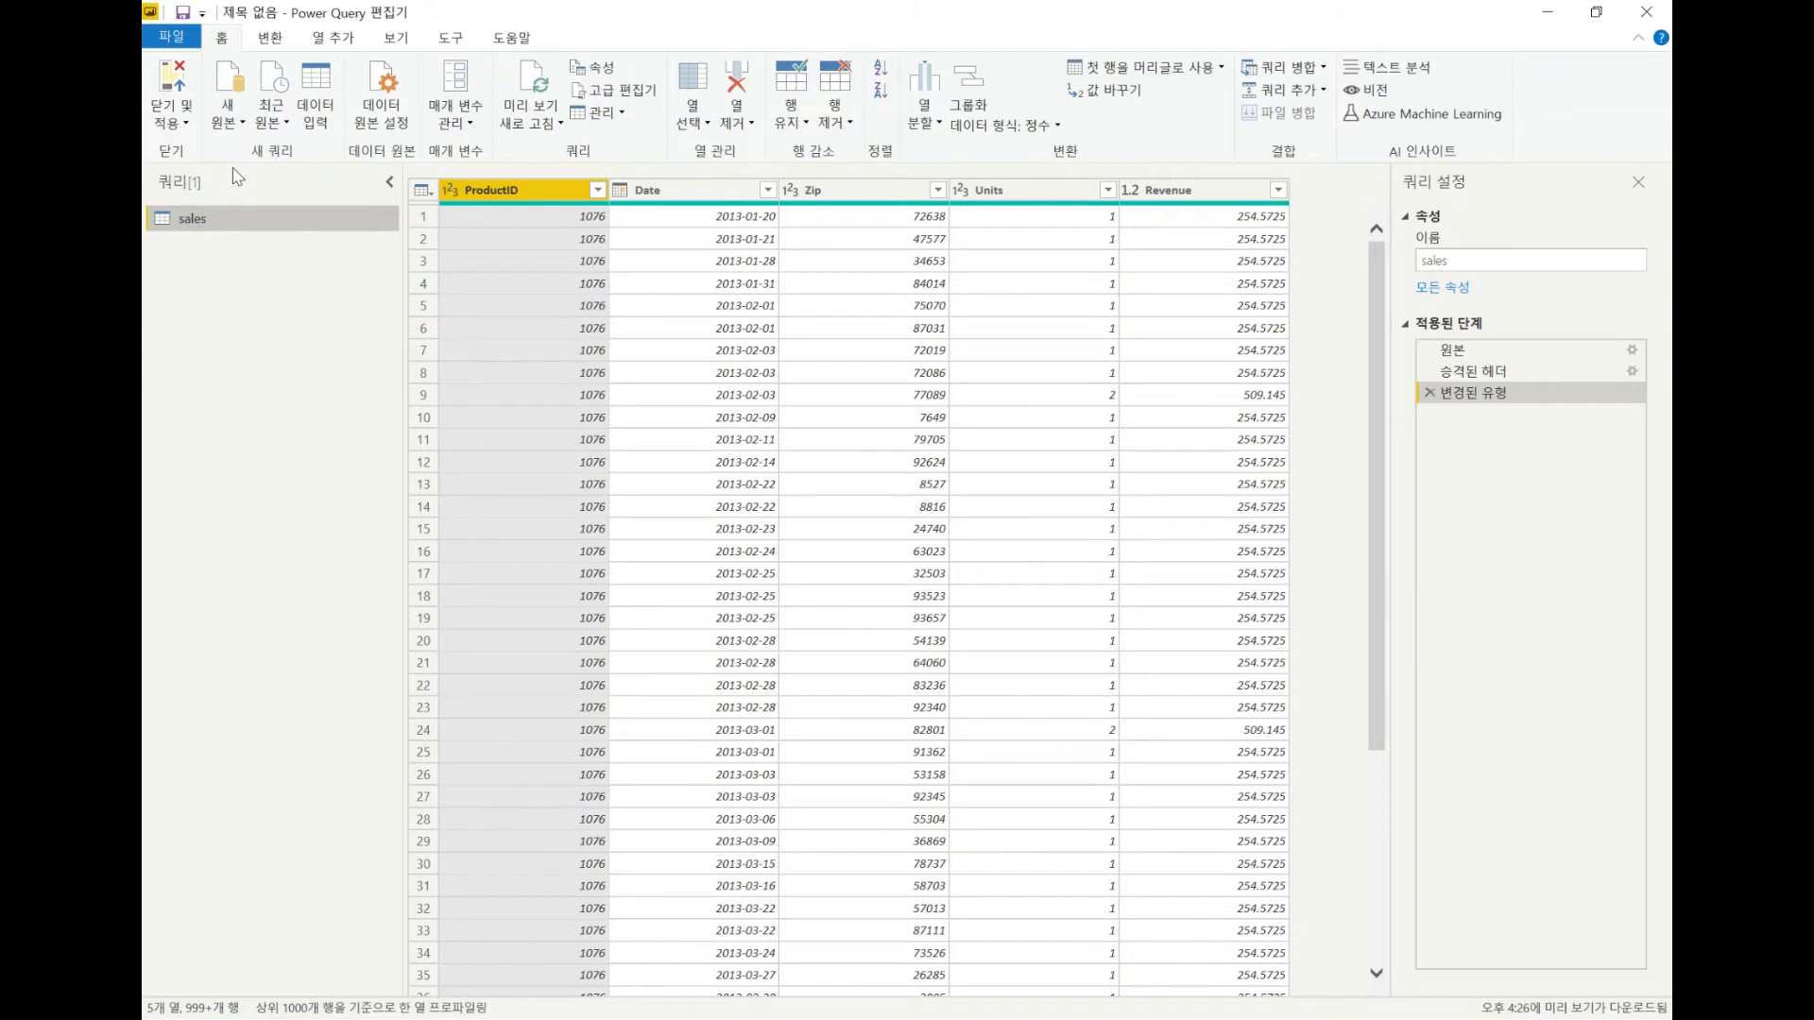
# Add the source workbook from USSales as a new Excel source and select Product_Table, geo and manufacturer
pyautogui.click(239, 123)
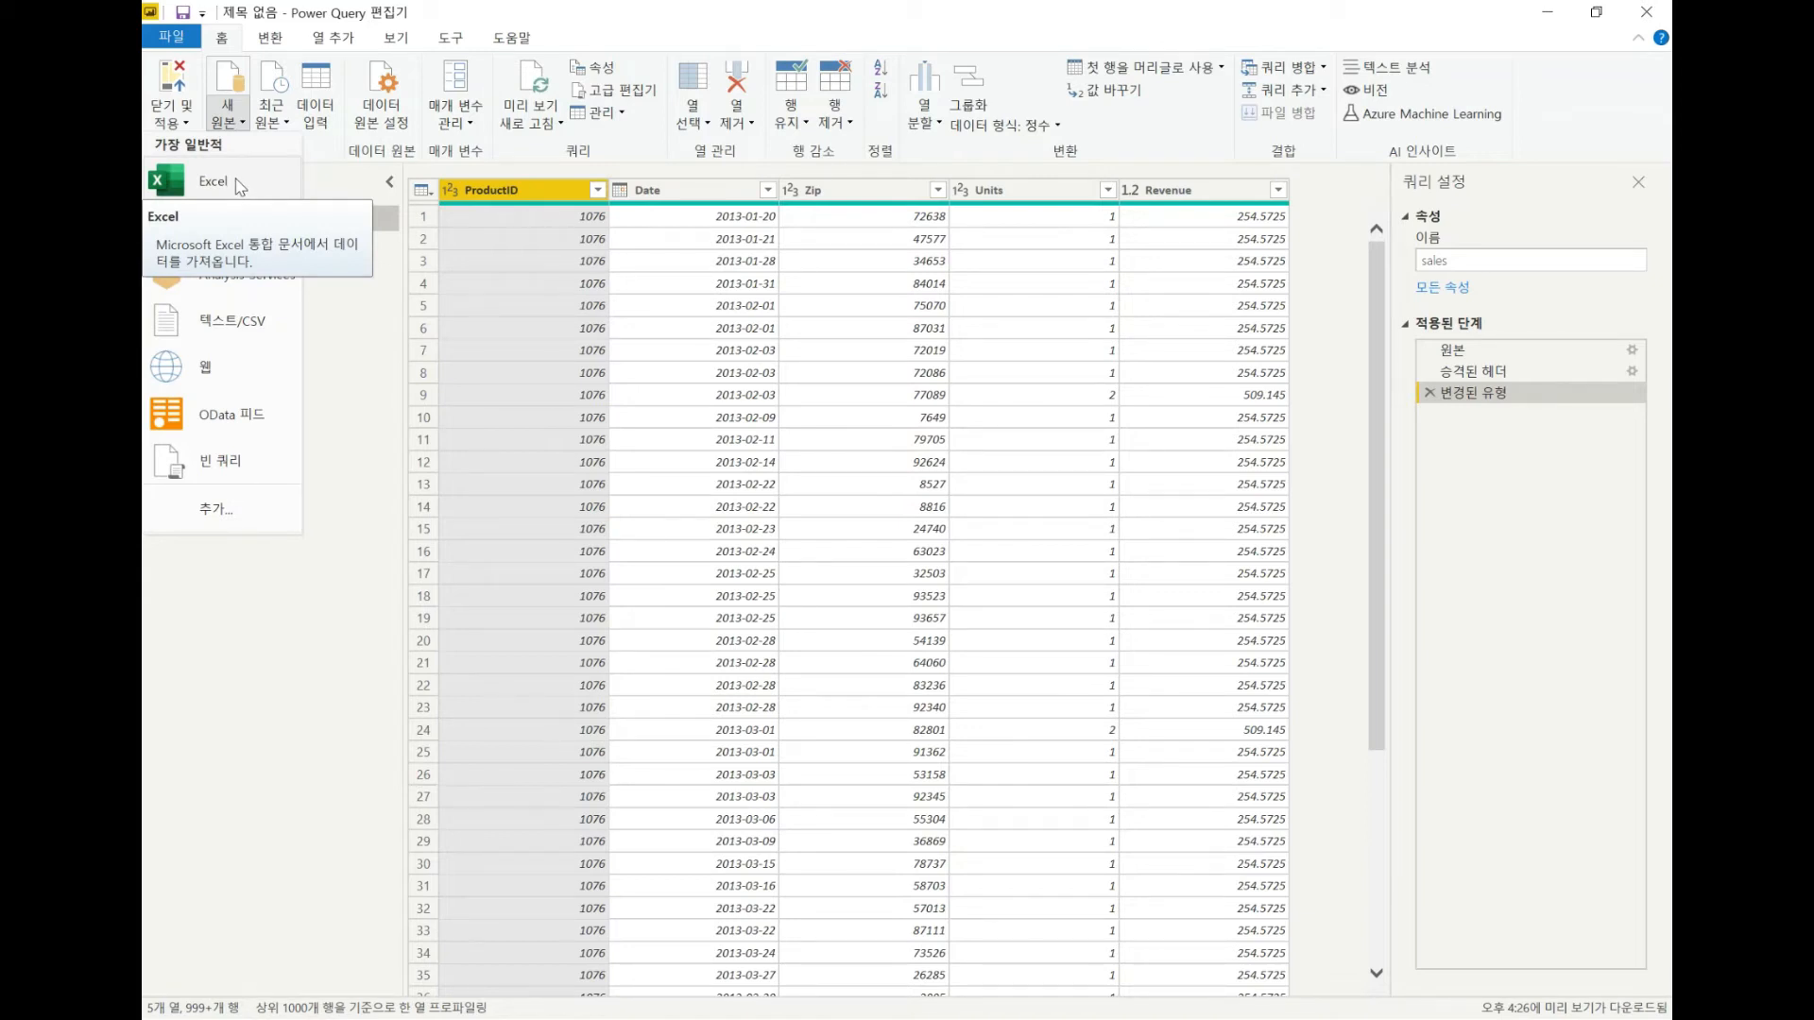
pyautogui.click(213, 180)
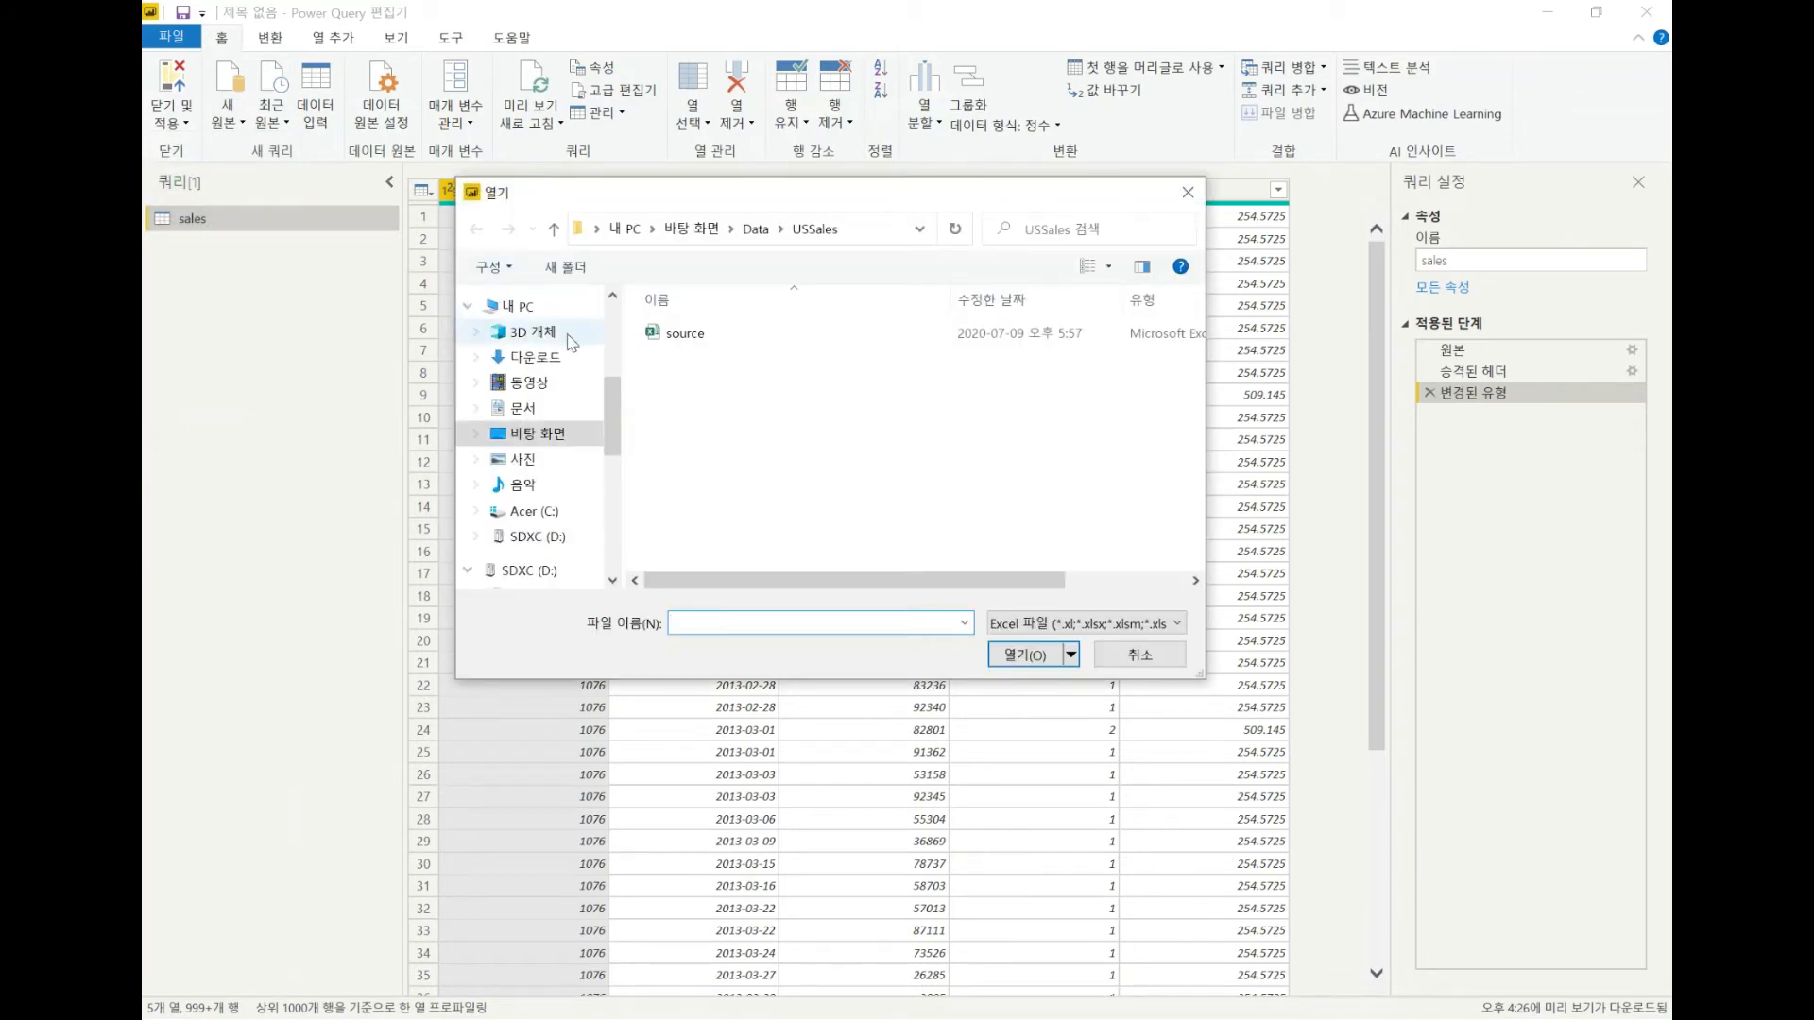
pyautogui.click(685, 339)
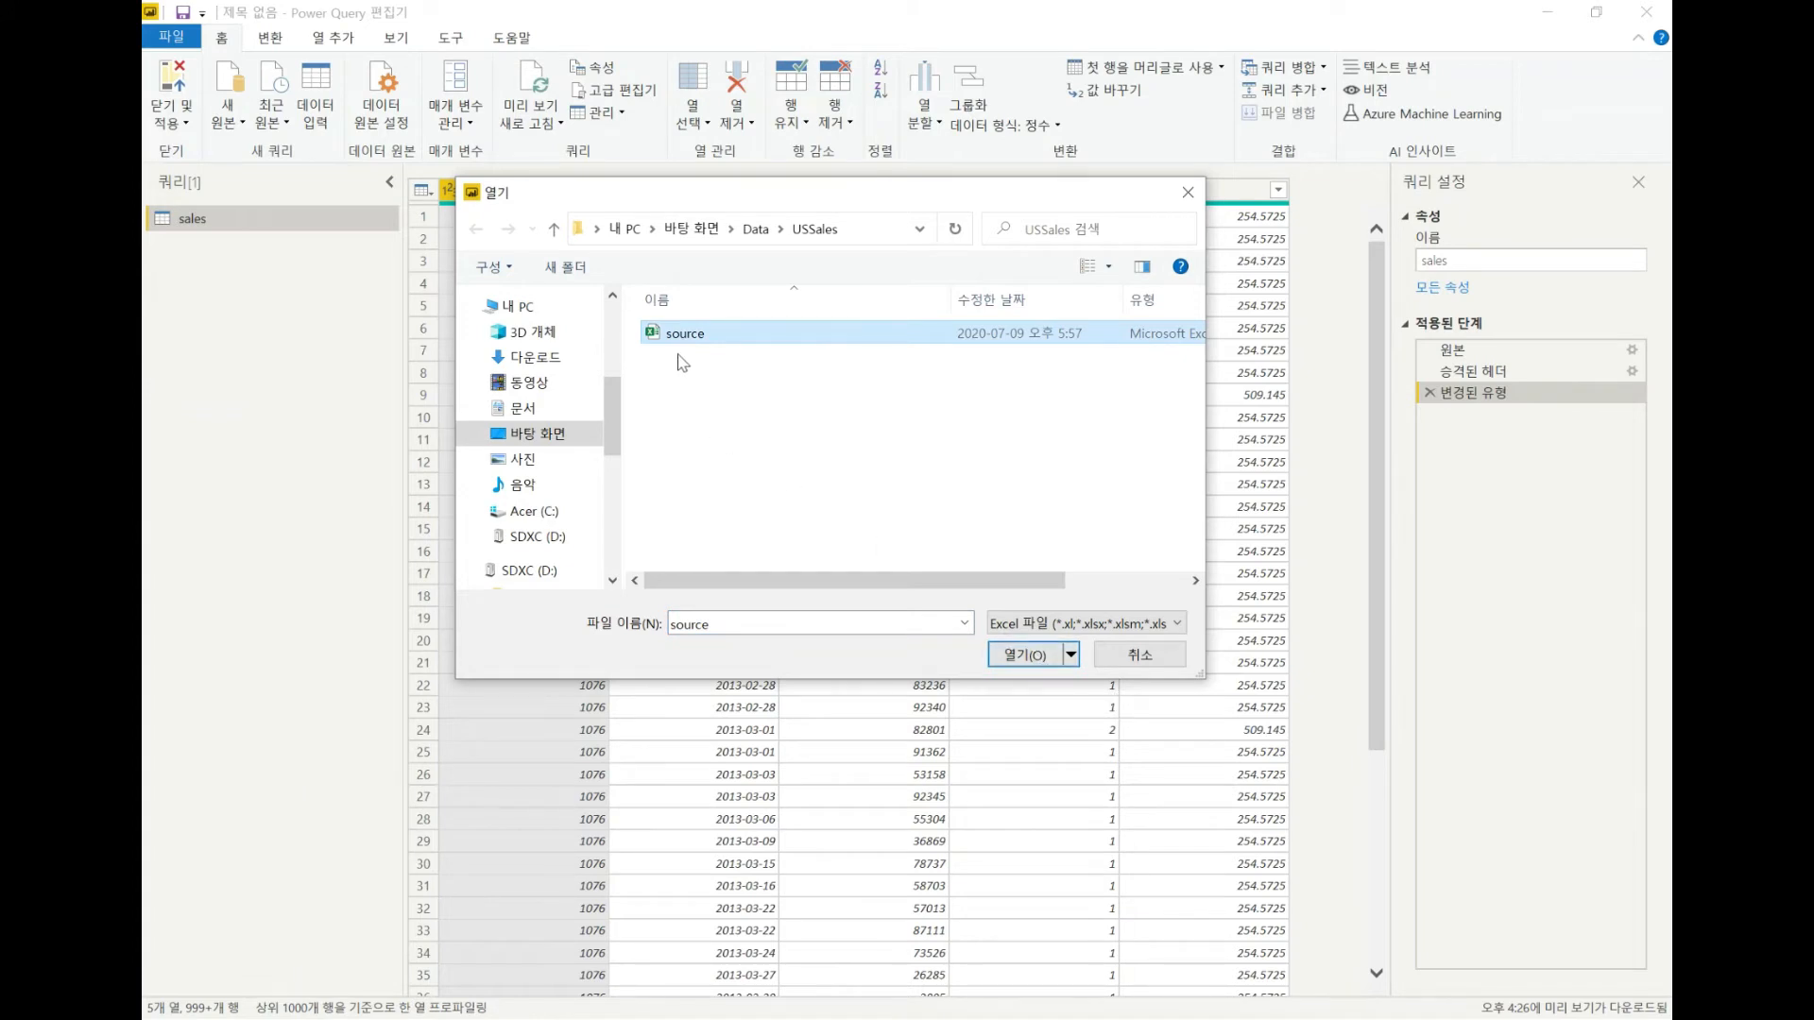
pyautogui.click(1017, 656)
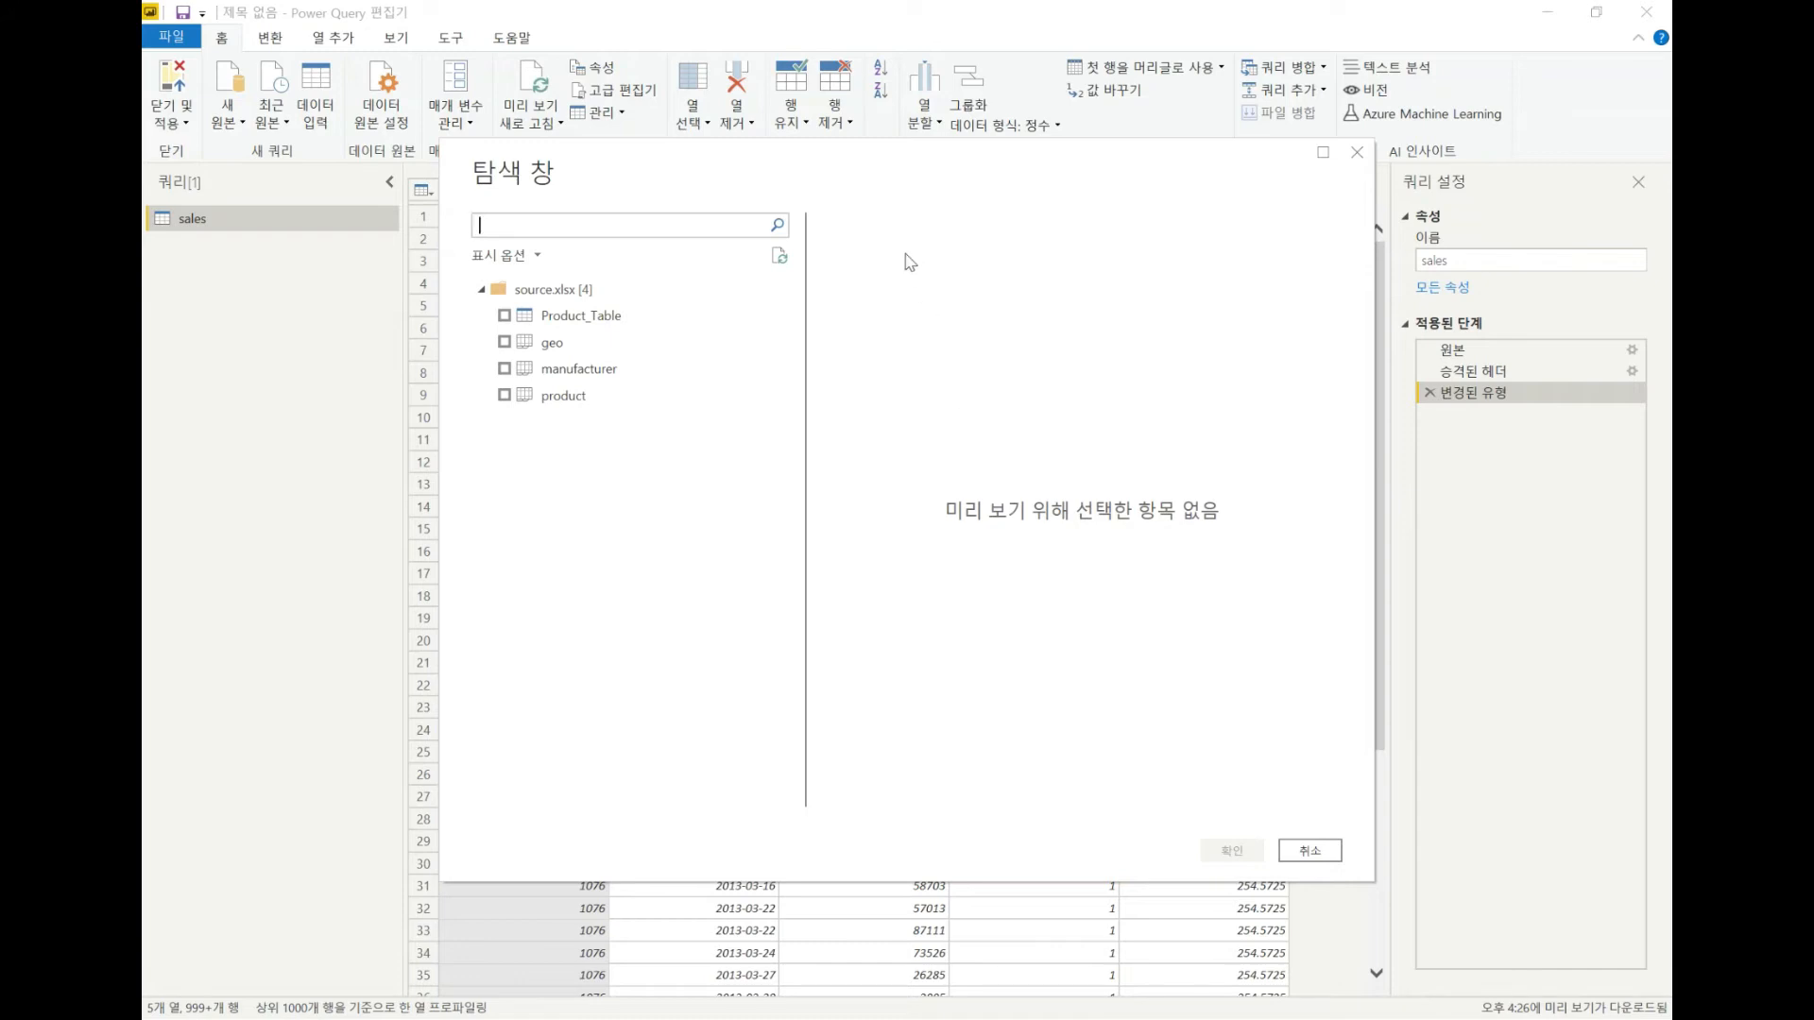
pyautogui.click(503, 317)
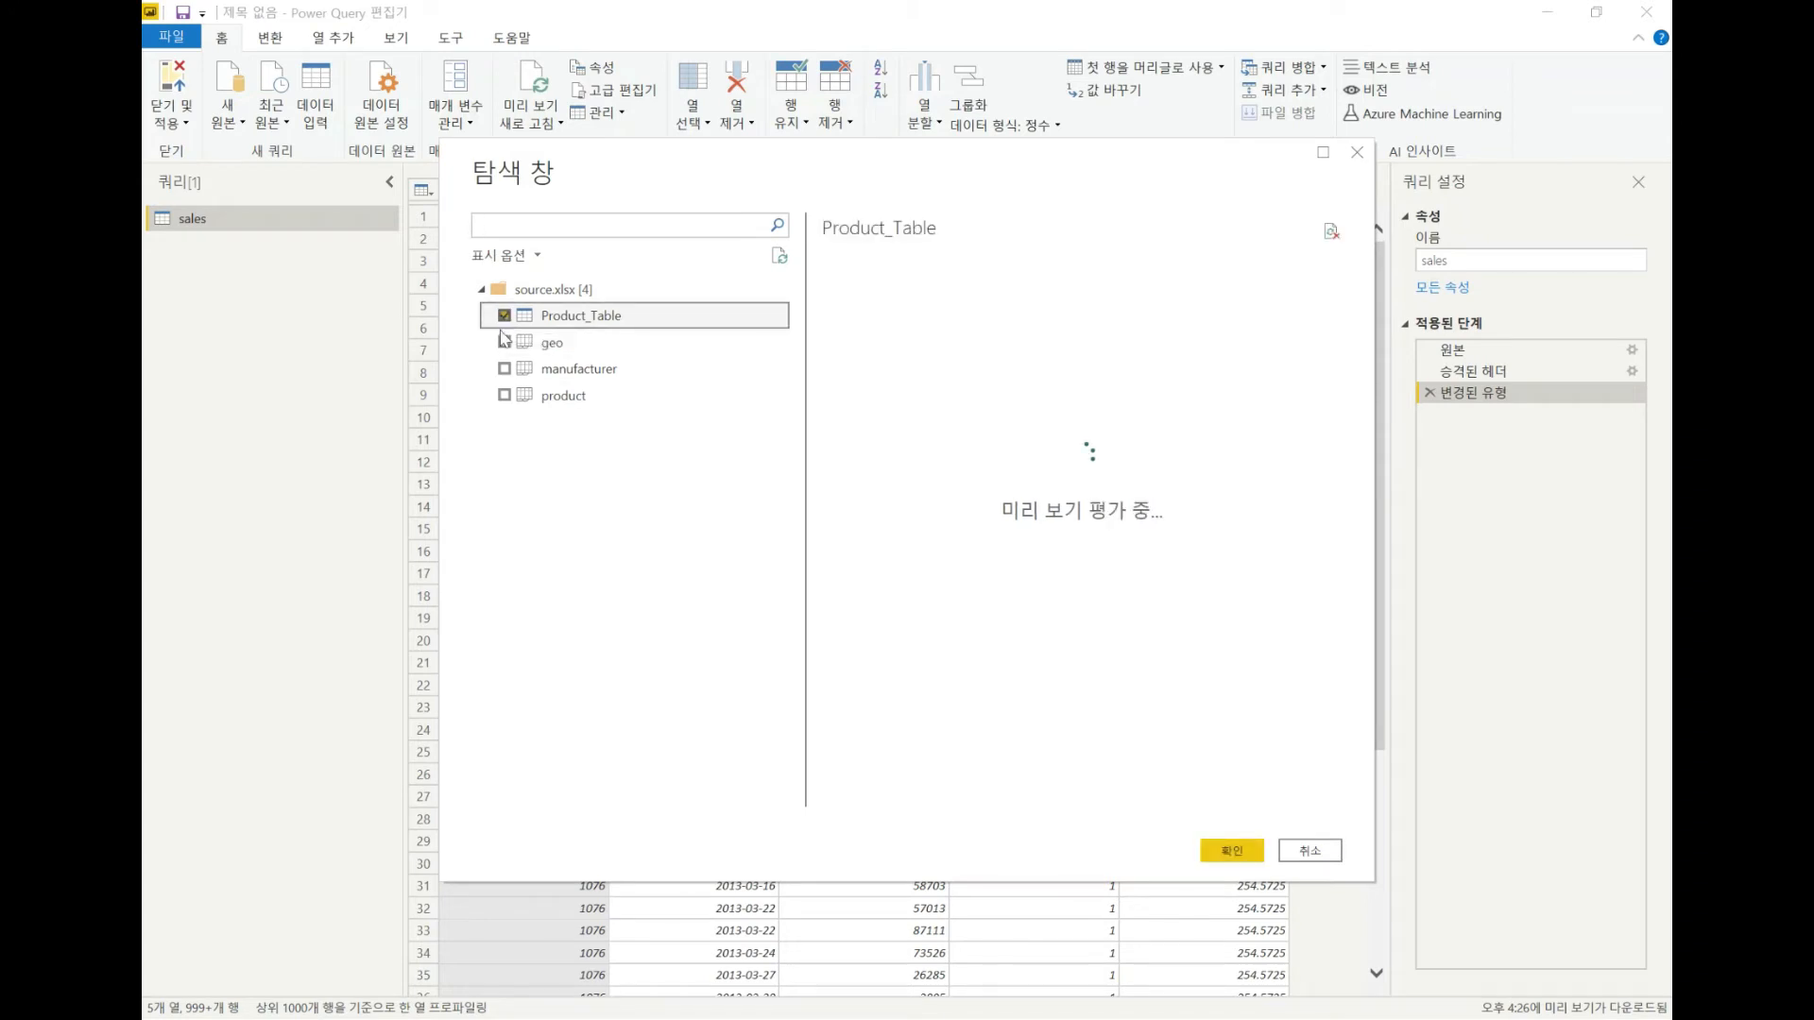
pyautogui.click(503, 344)
pyautogui.click(503, 369)
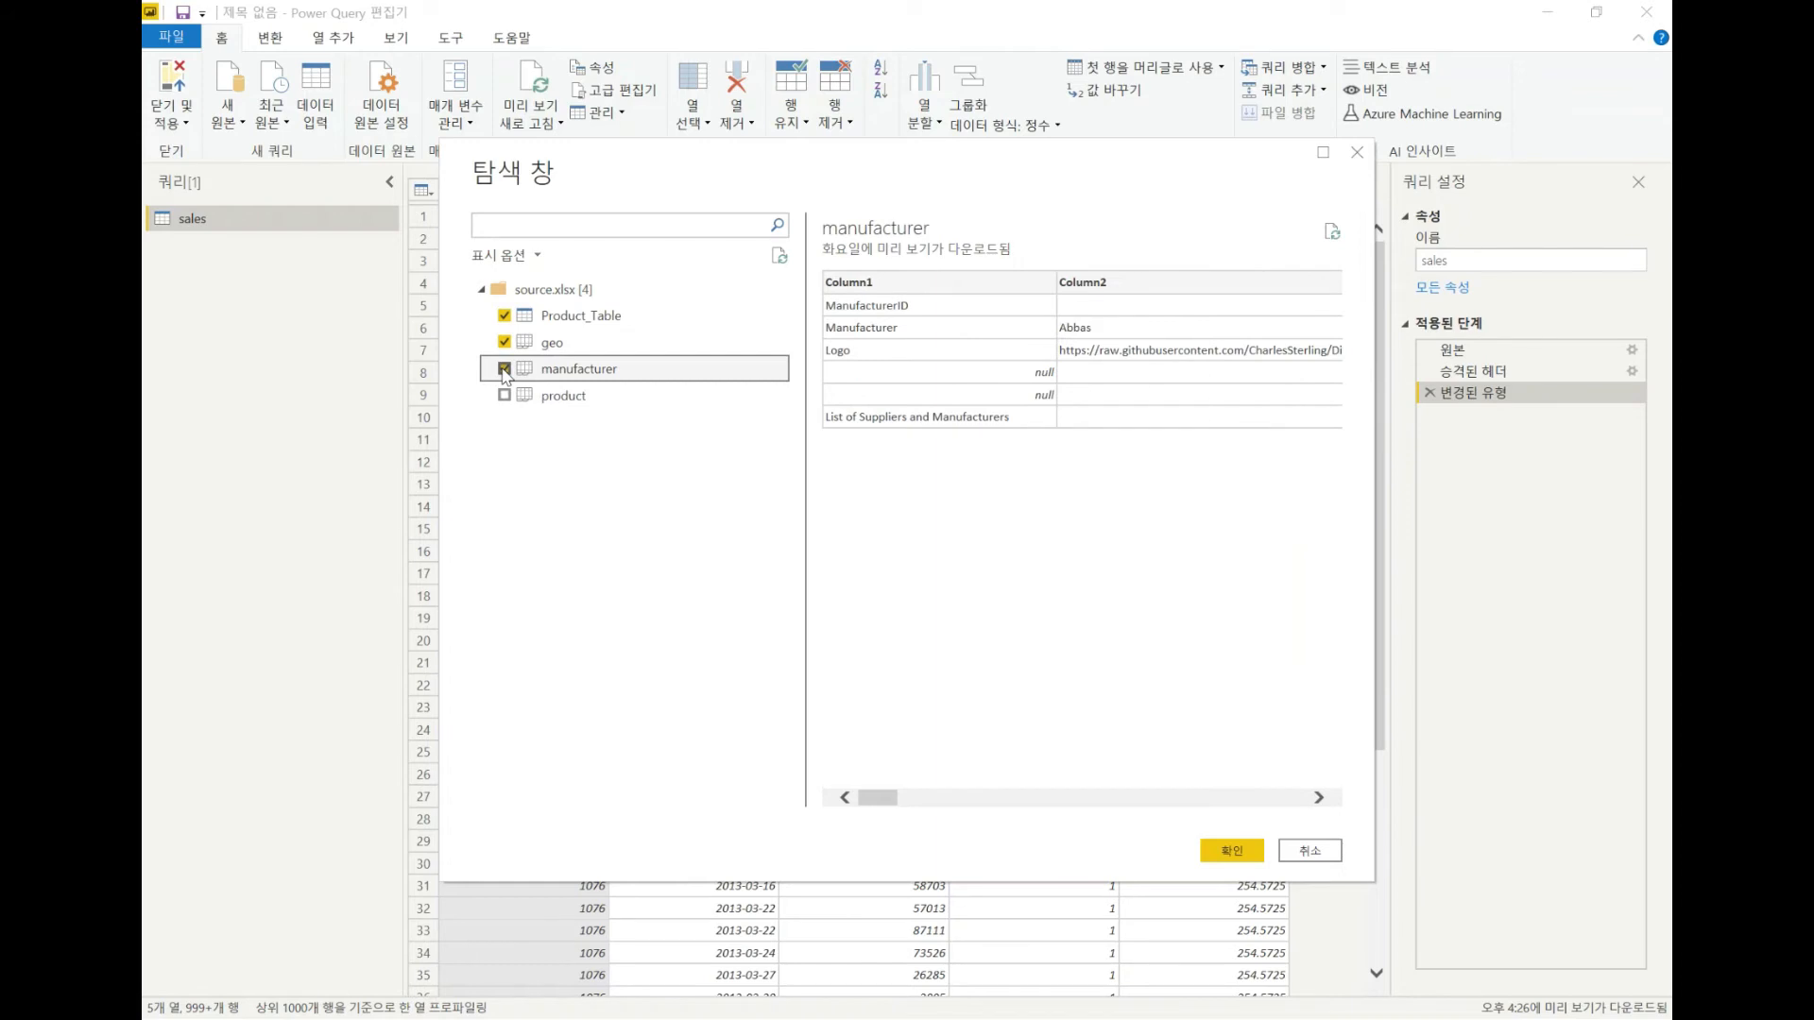
# Preview the Product_Table, geo and manufacturer data and import the selected tables as queries
pyautogui.click(595, 321)
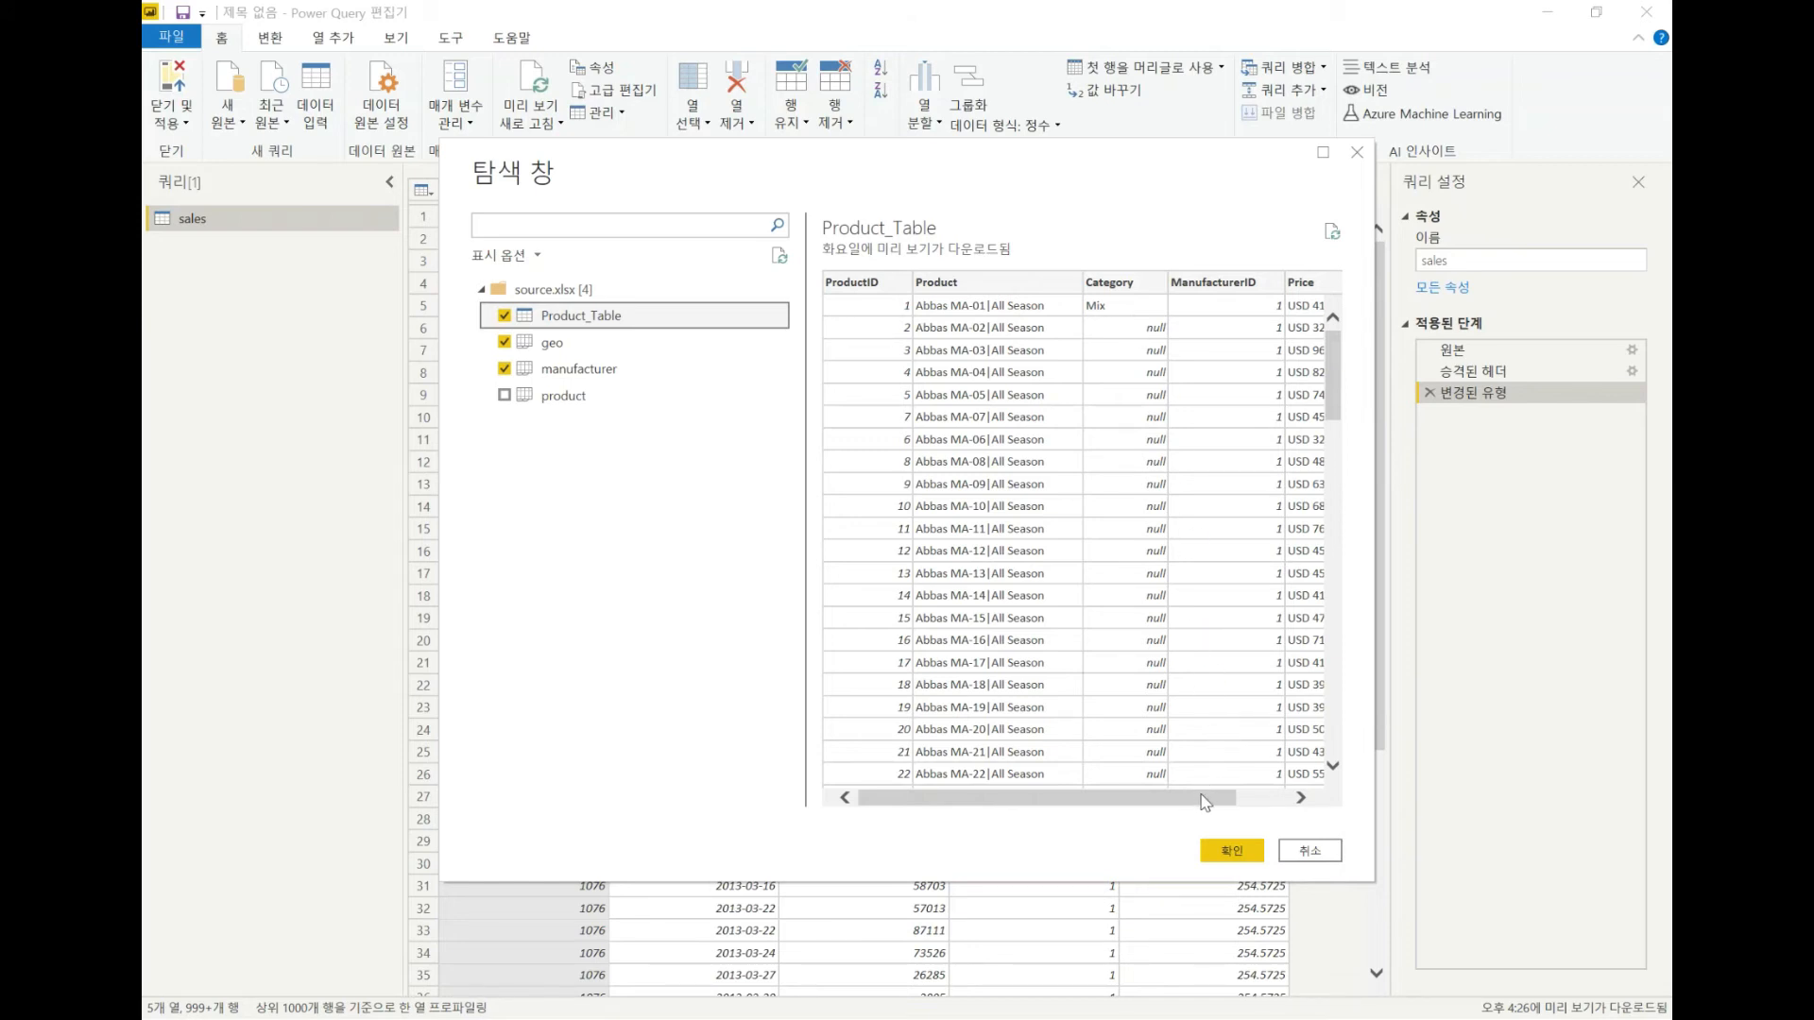
pyautogui.moveTo(1204, 798); pyautogui.dragTo(1306, 800)
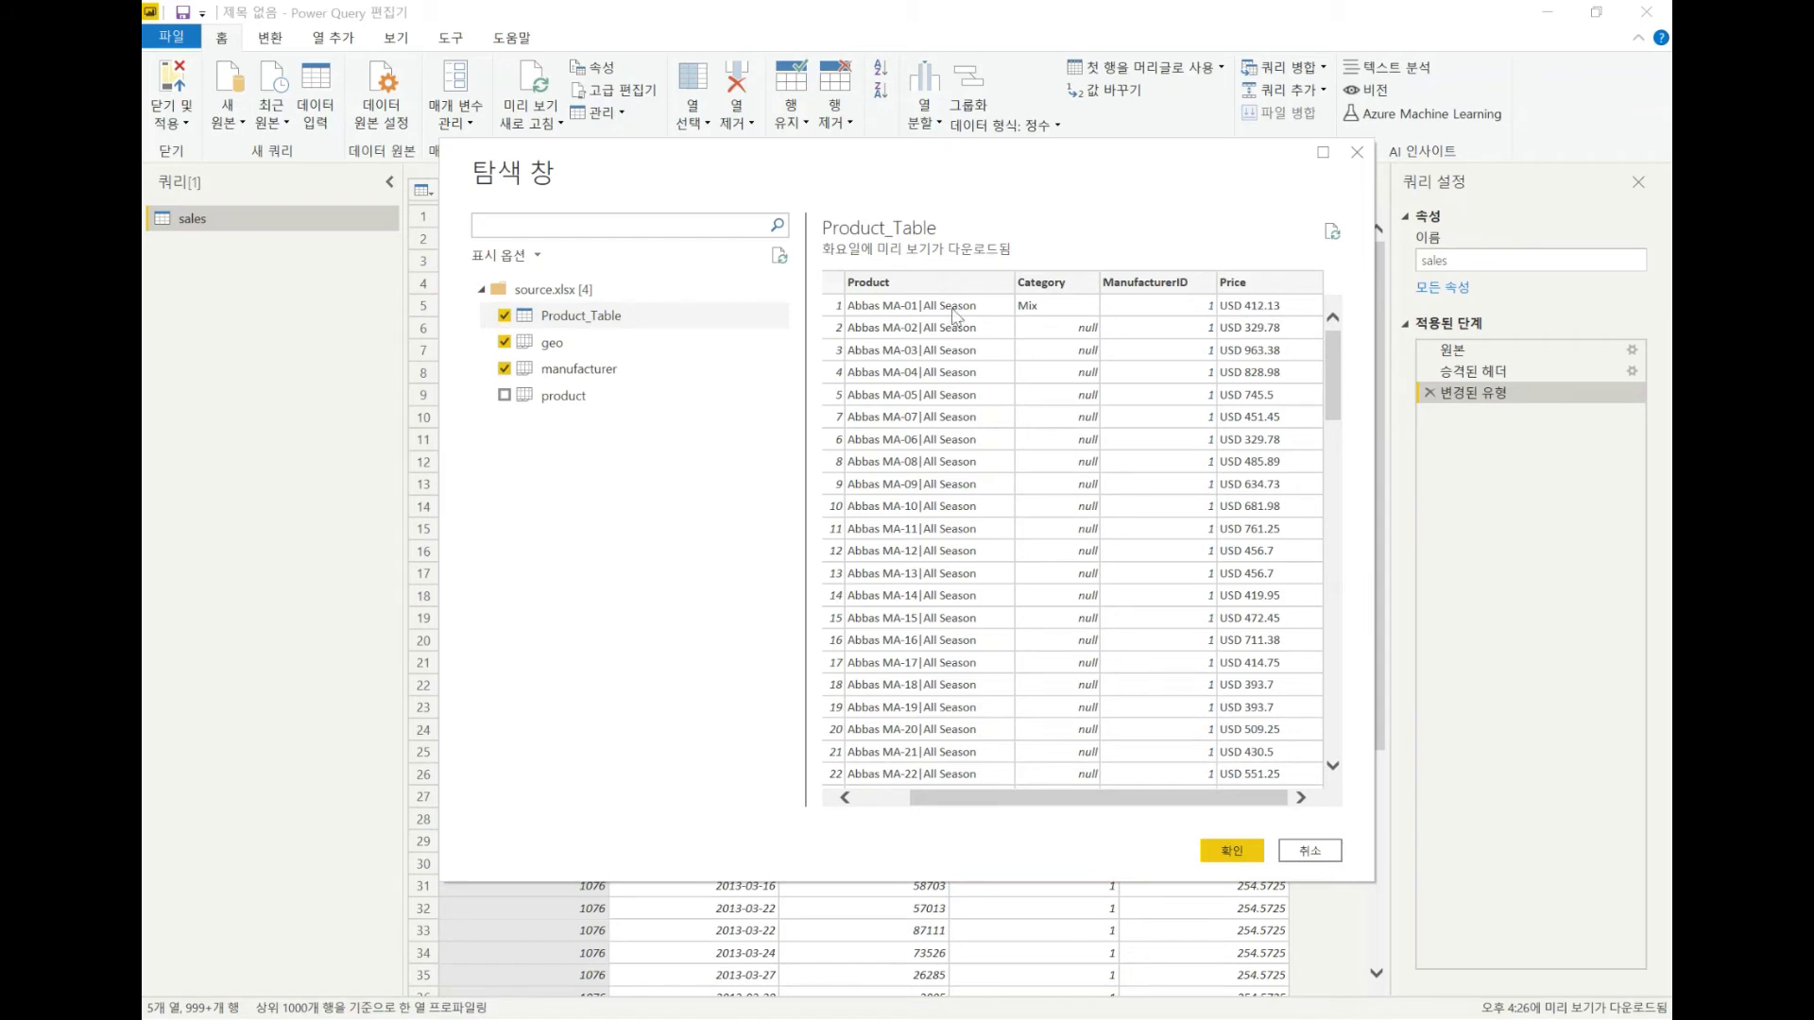
pyautogui.click(573, 345)
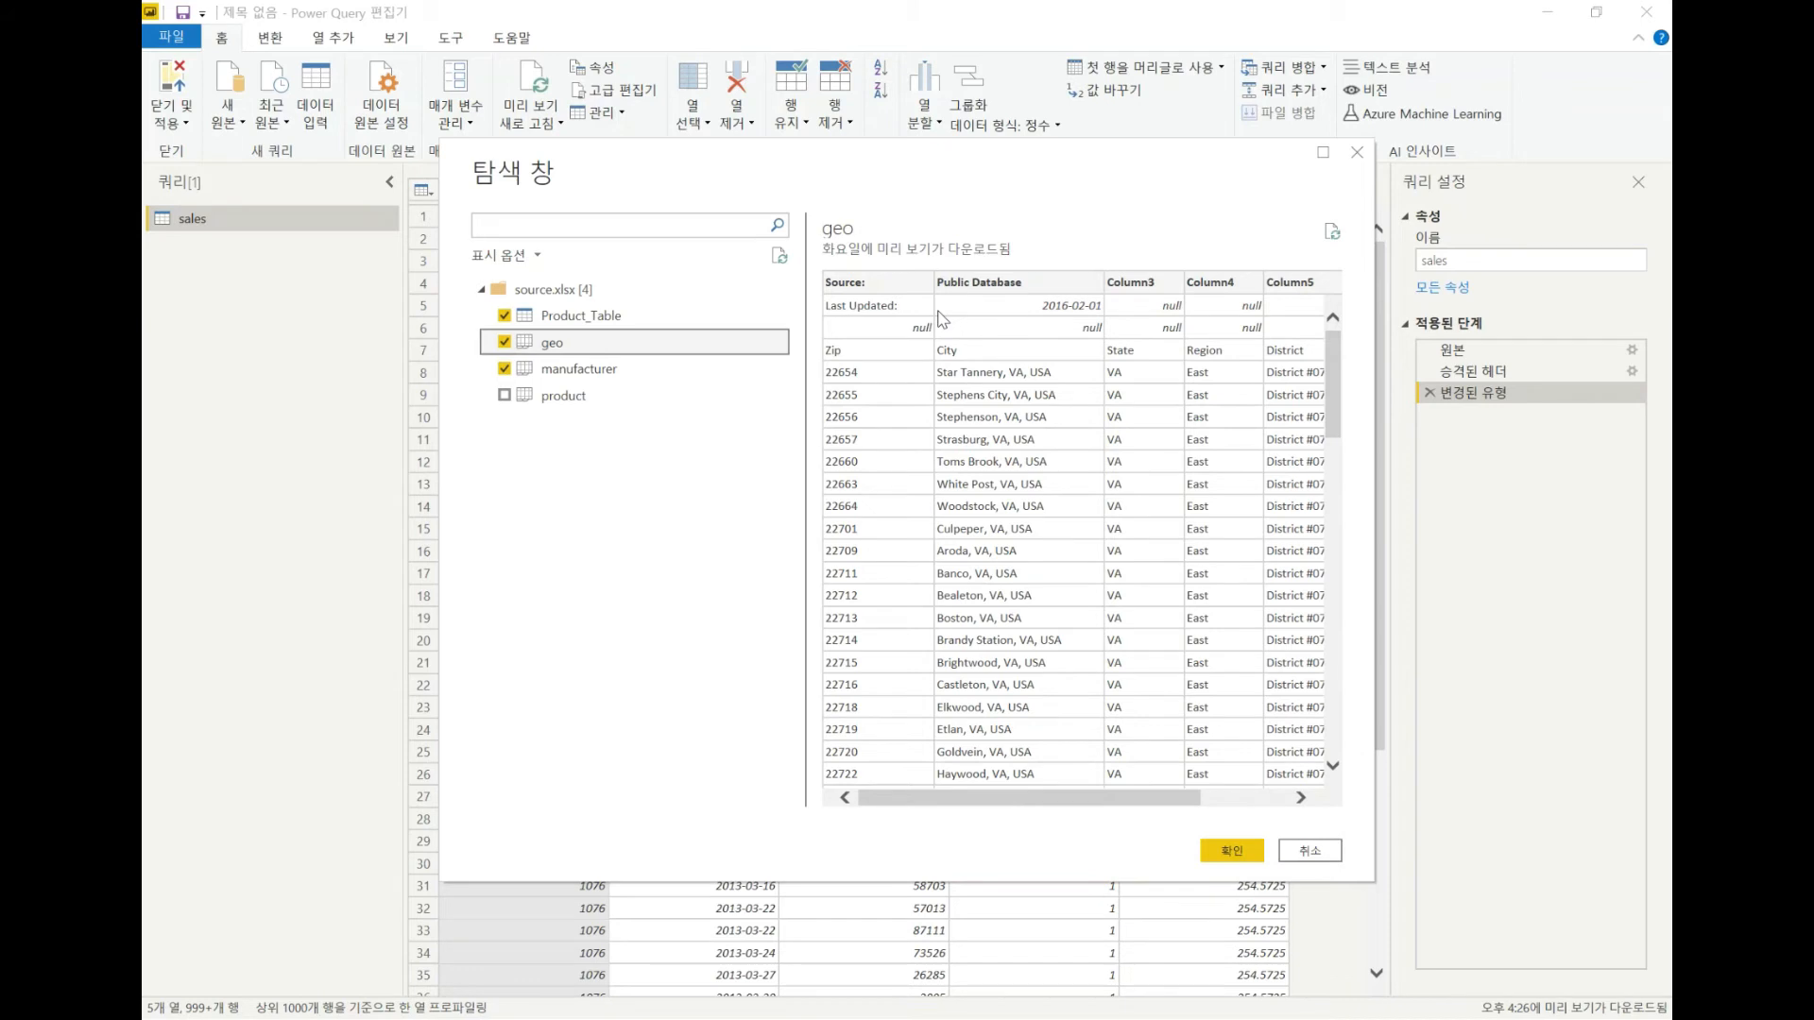
pyautogui.click(631, 368)
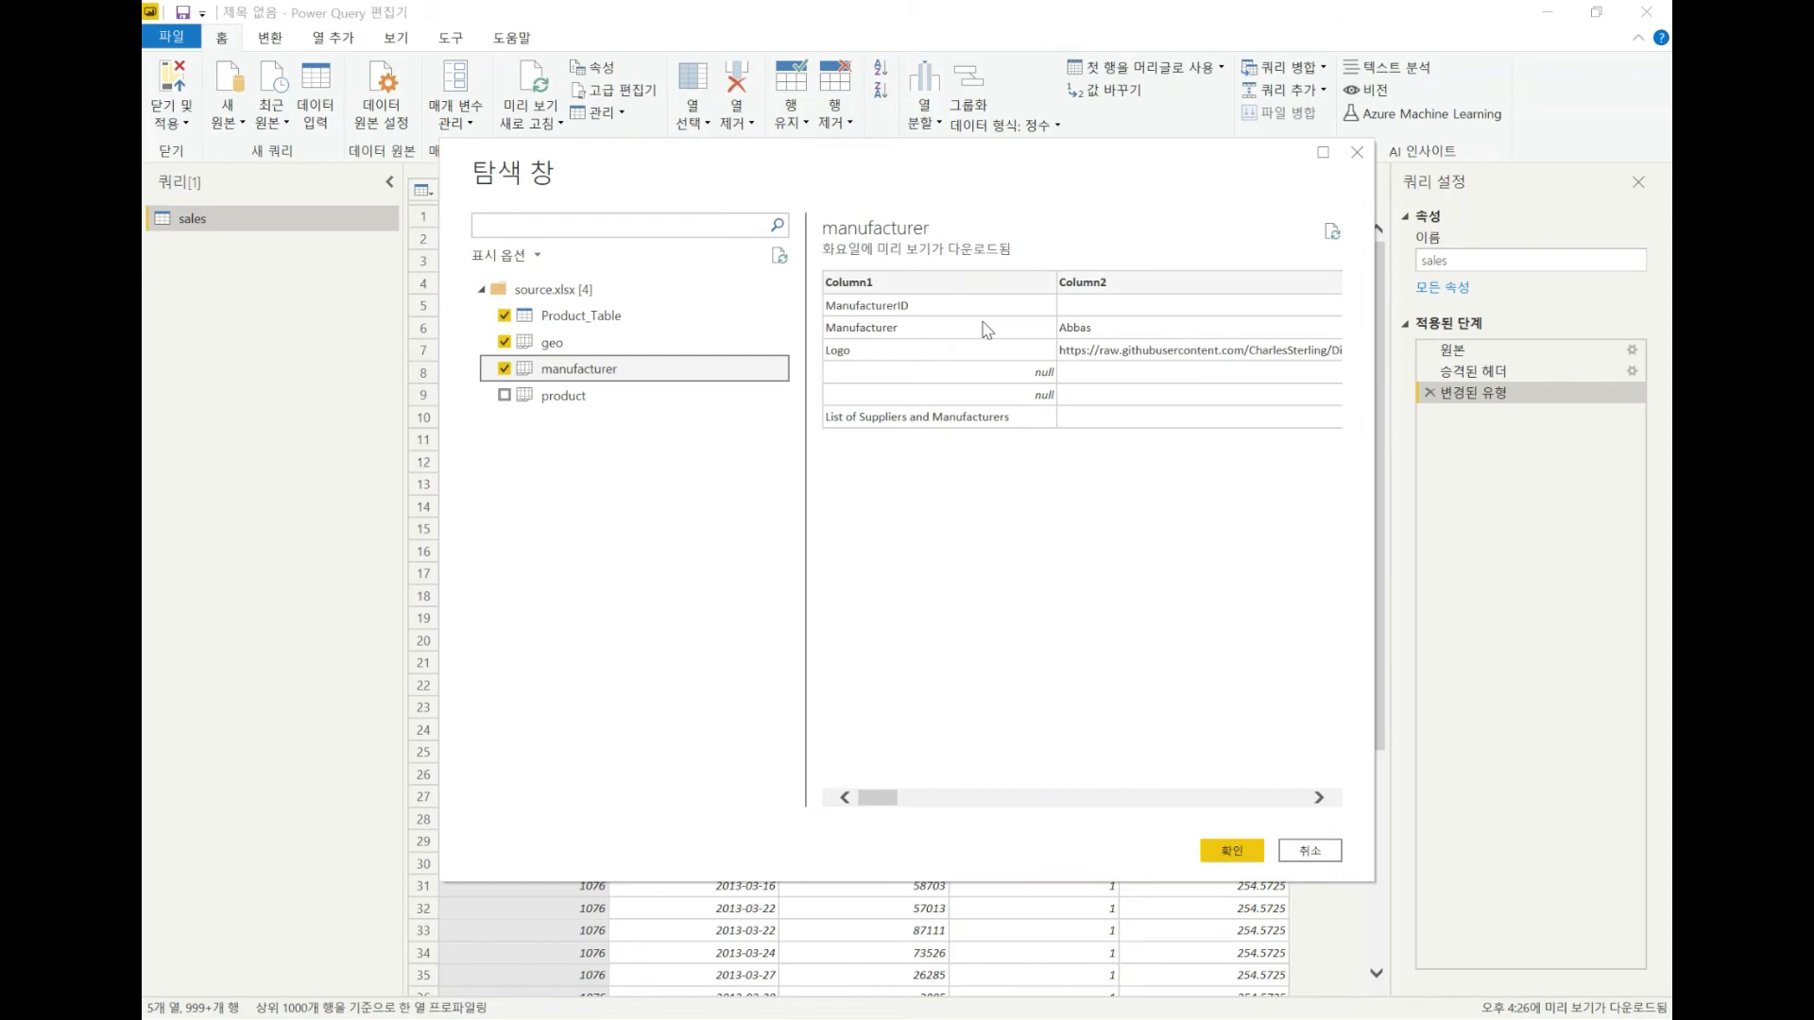
pyautogui.click(1249, 854)
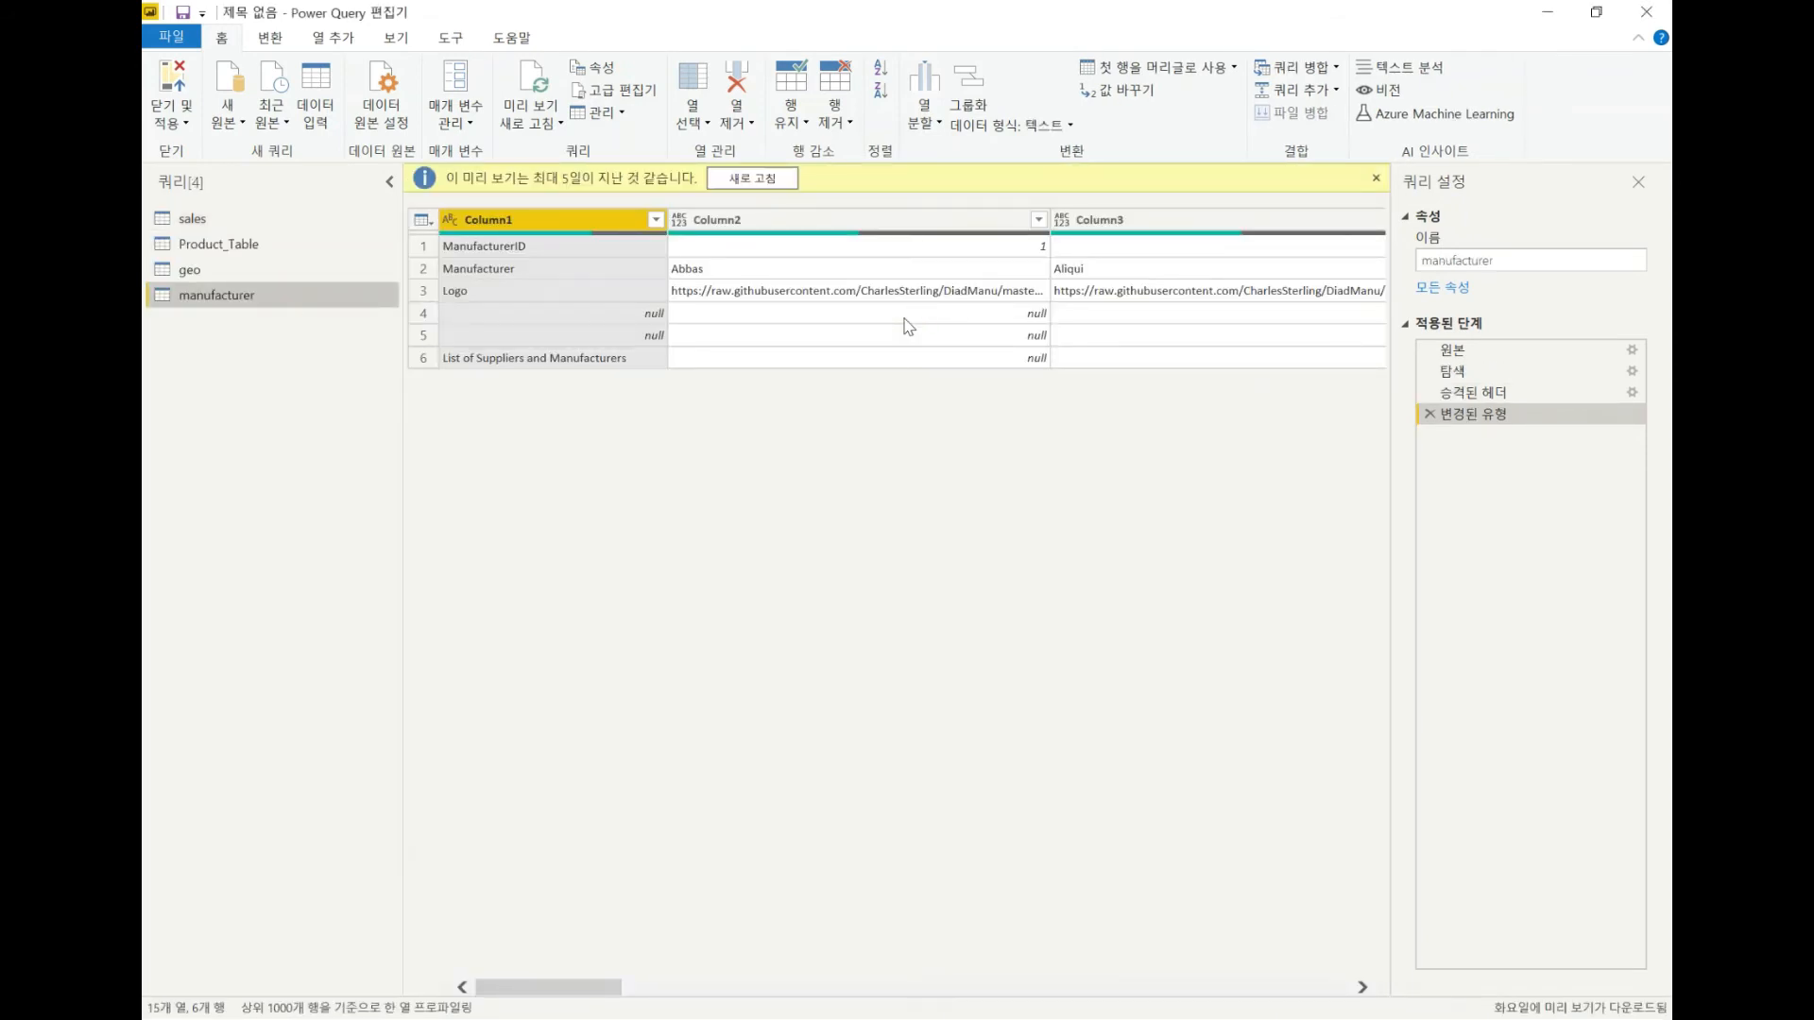
# Refresh the outdated data previews of the manufacturer and Product_Table queries
pyautogui.click(753, 177)
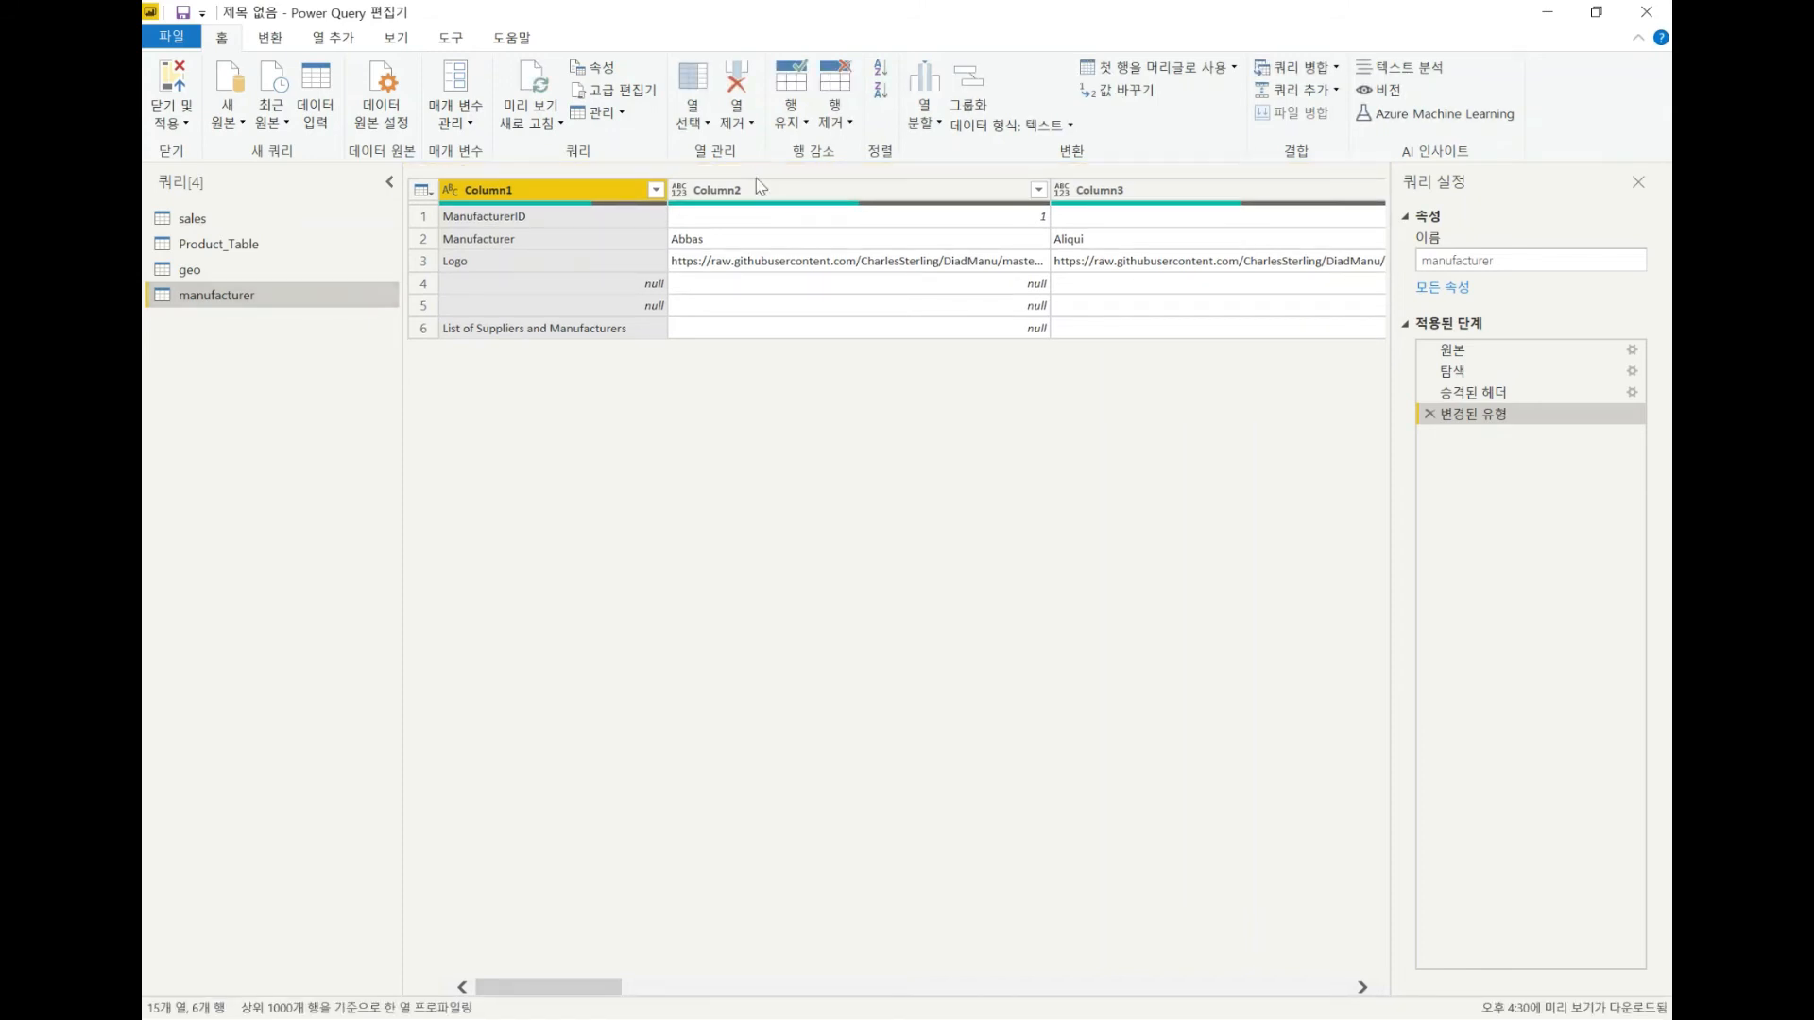
pyautogui.click(260, 227)
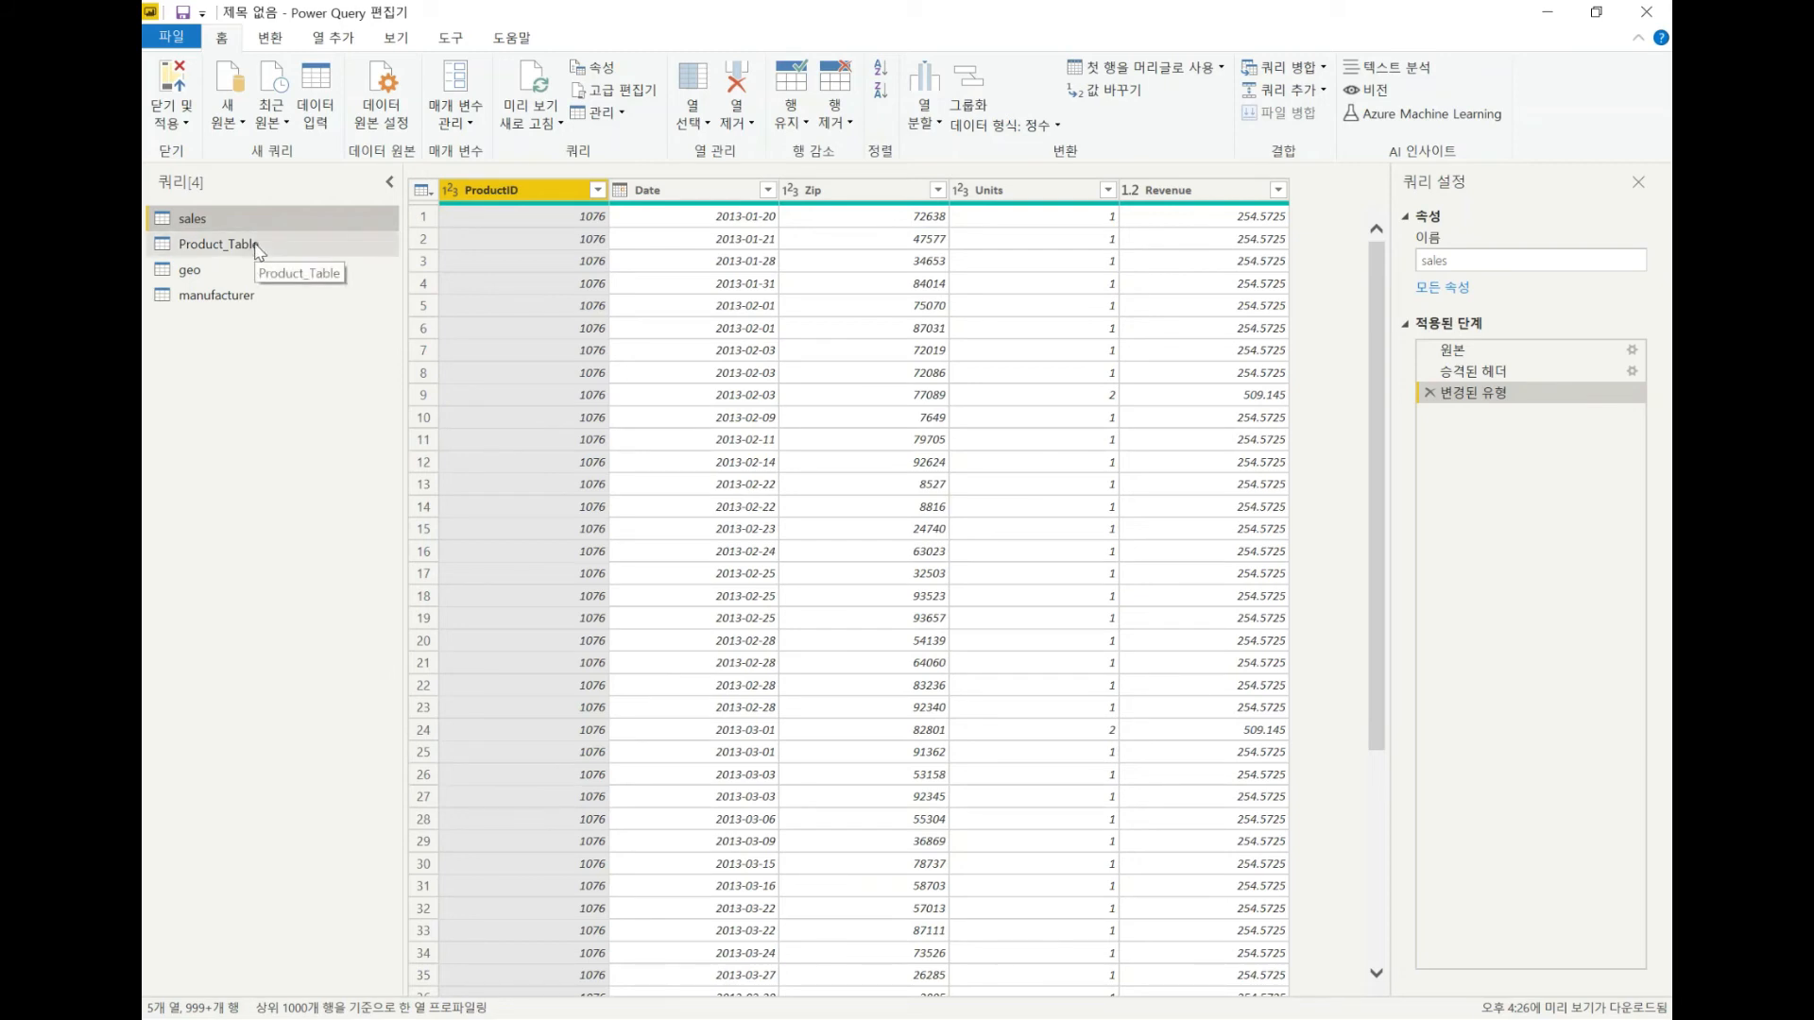
pyautogui.click(257, 247)
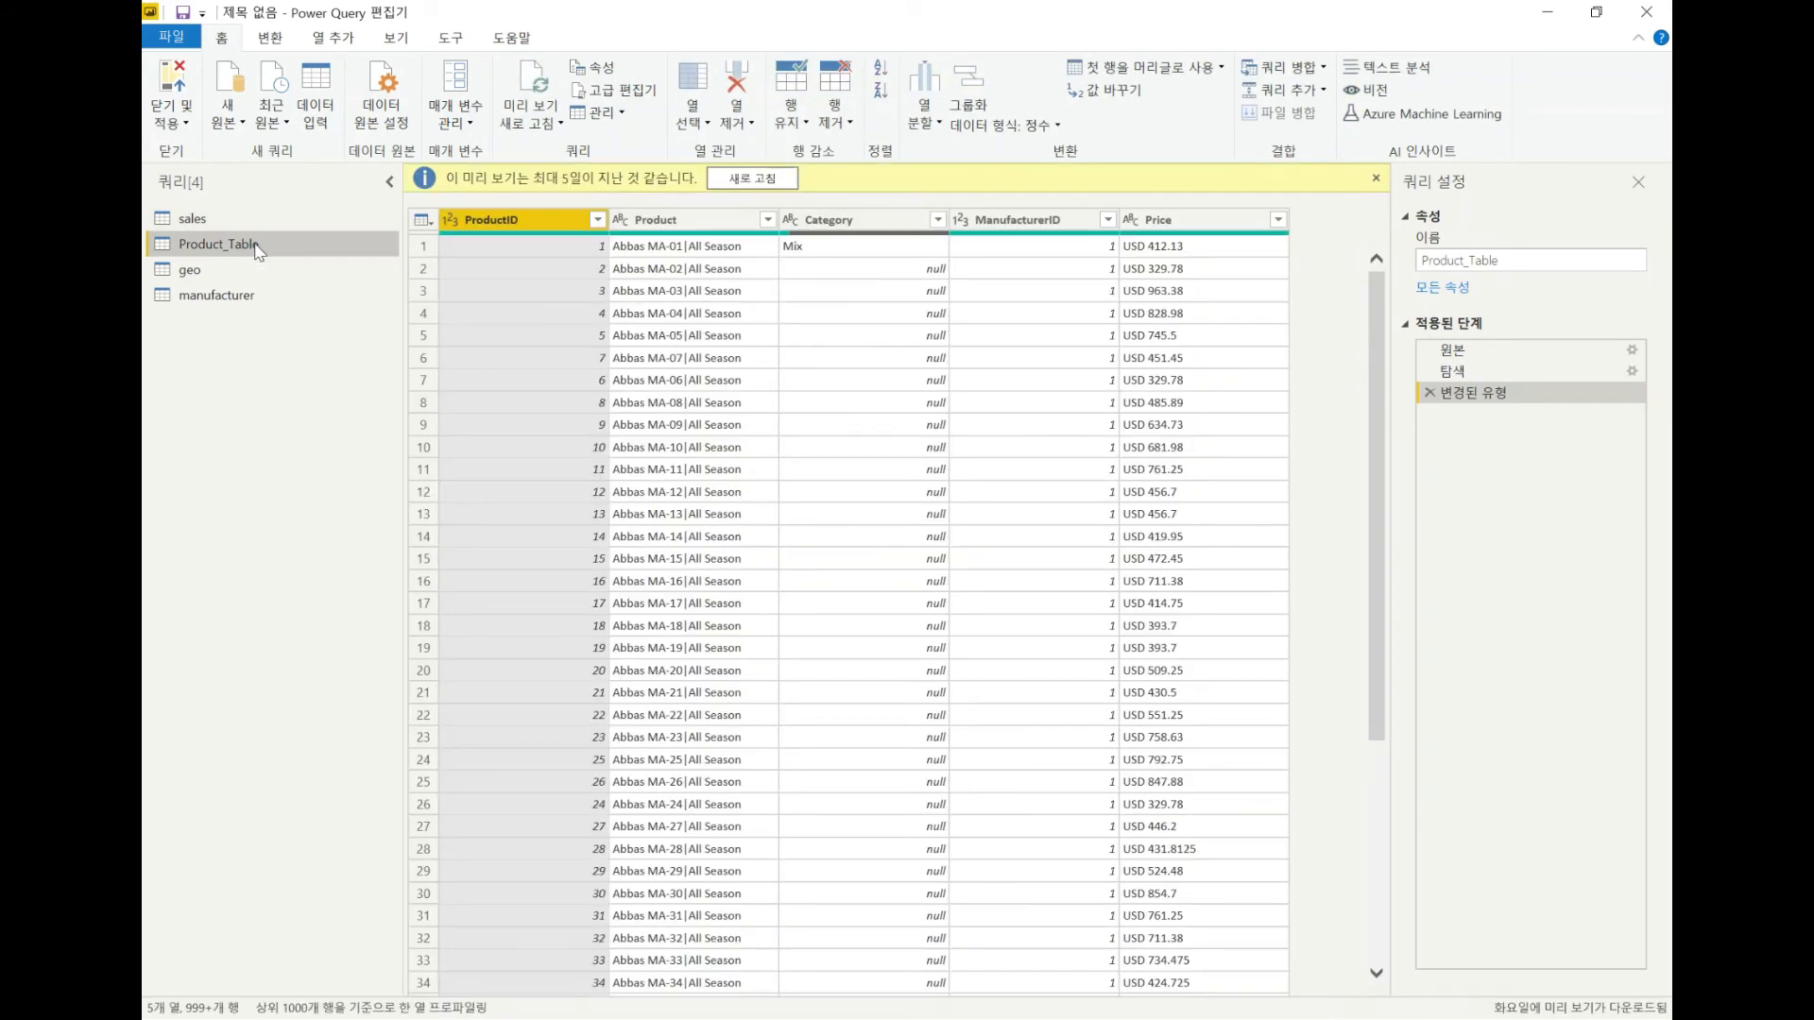
pyautogui.click(751, 178)
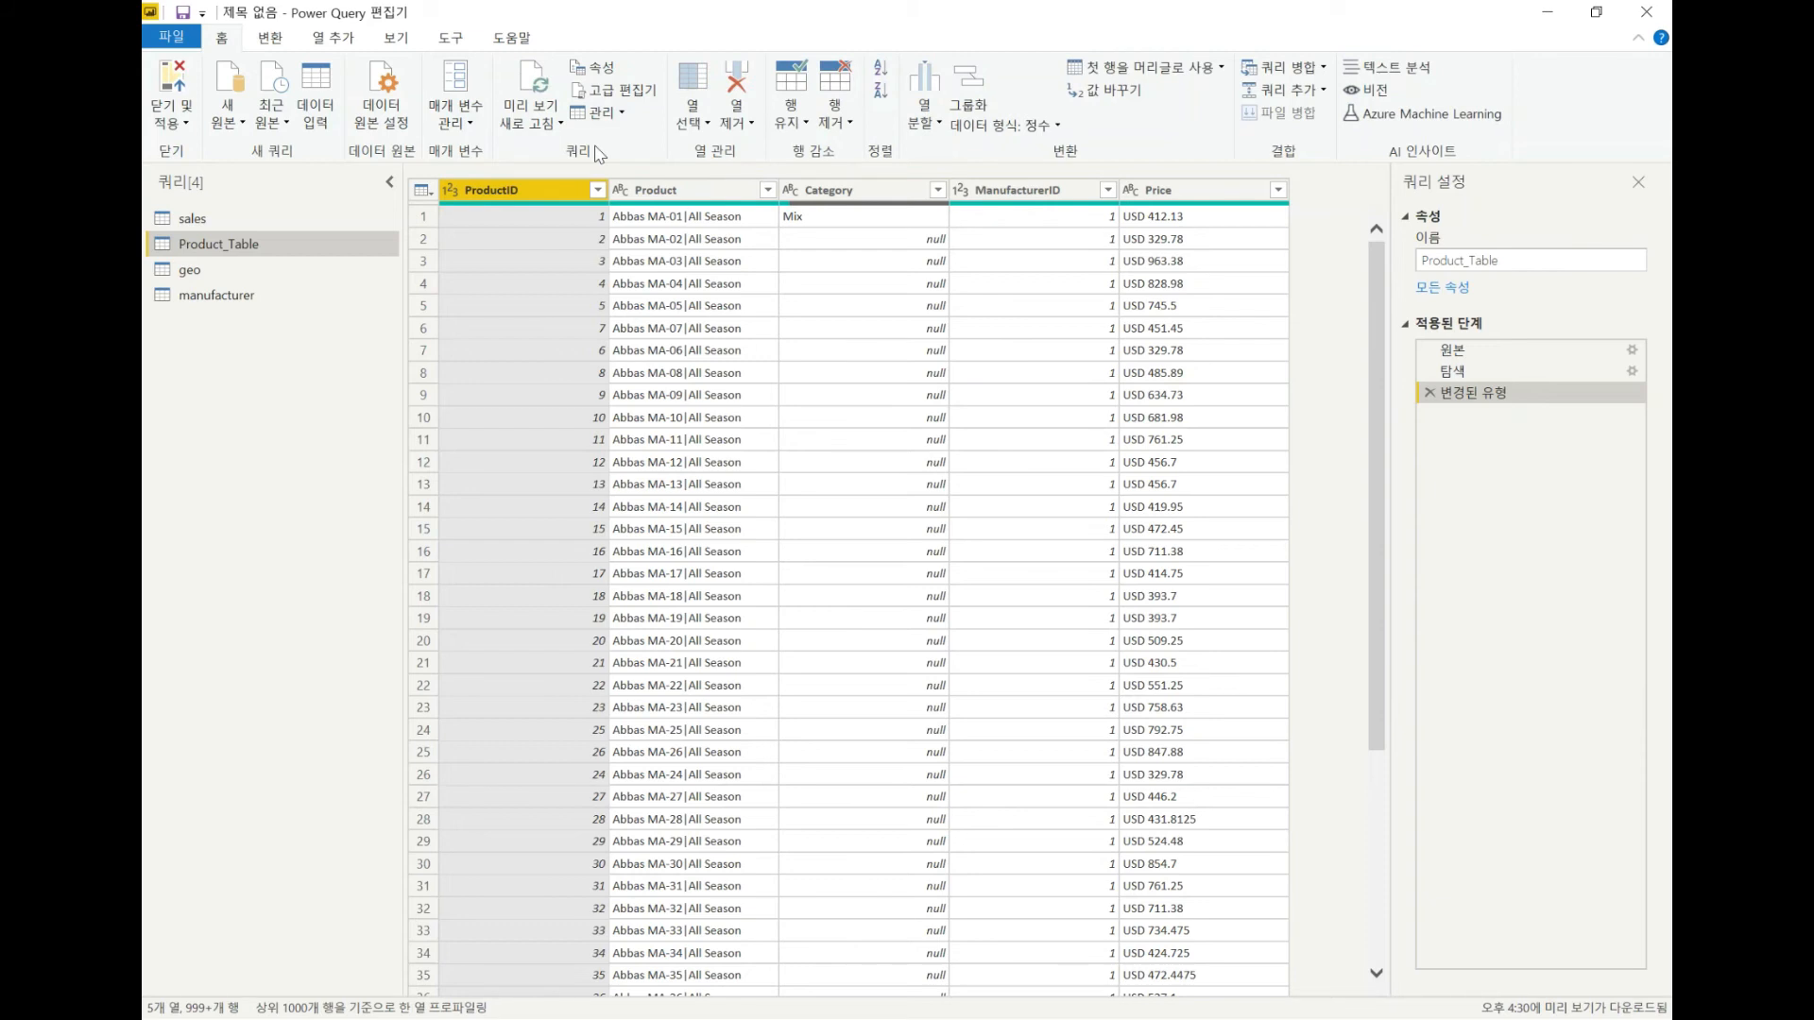
# Add a new Folder source that points to the InternationalSales folder inside Data on the desktop
pyautogui.click(236, 122)
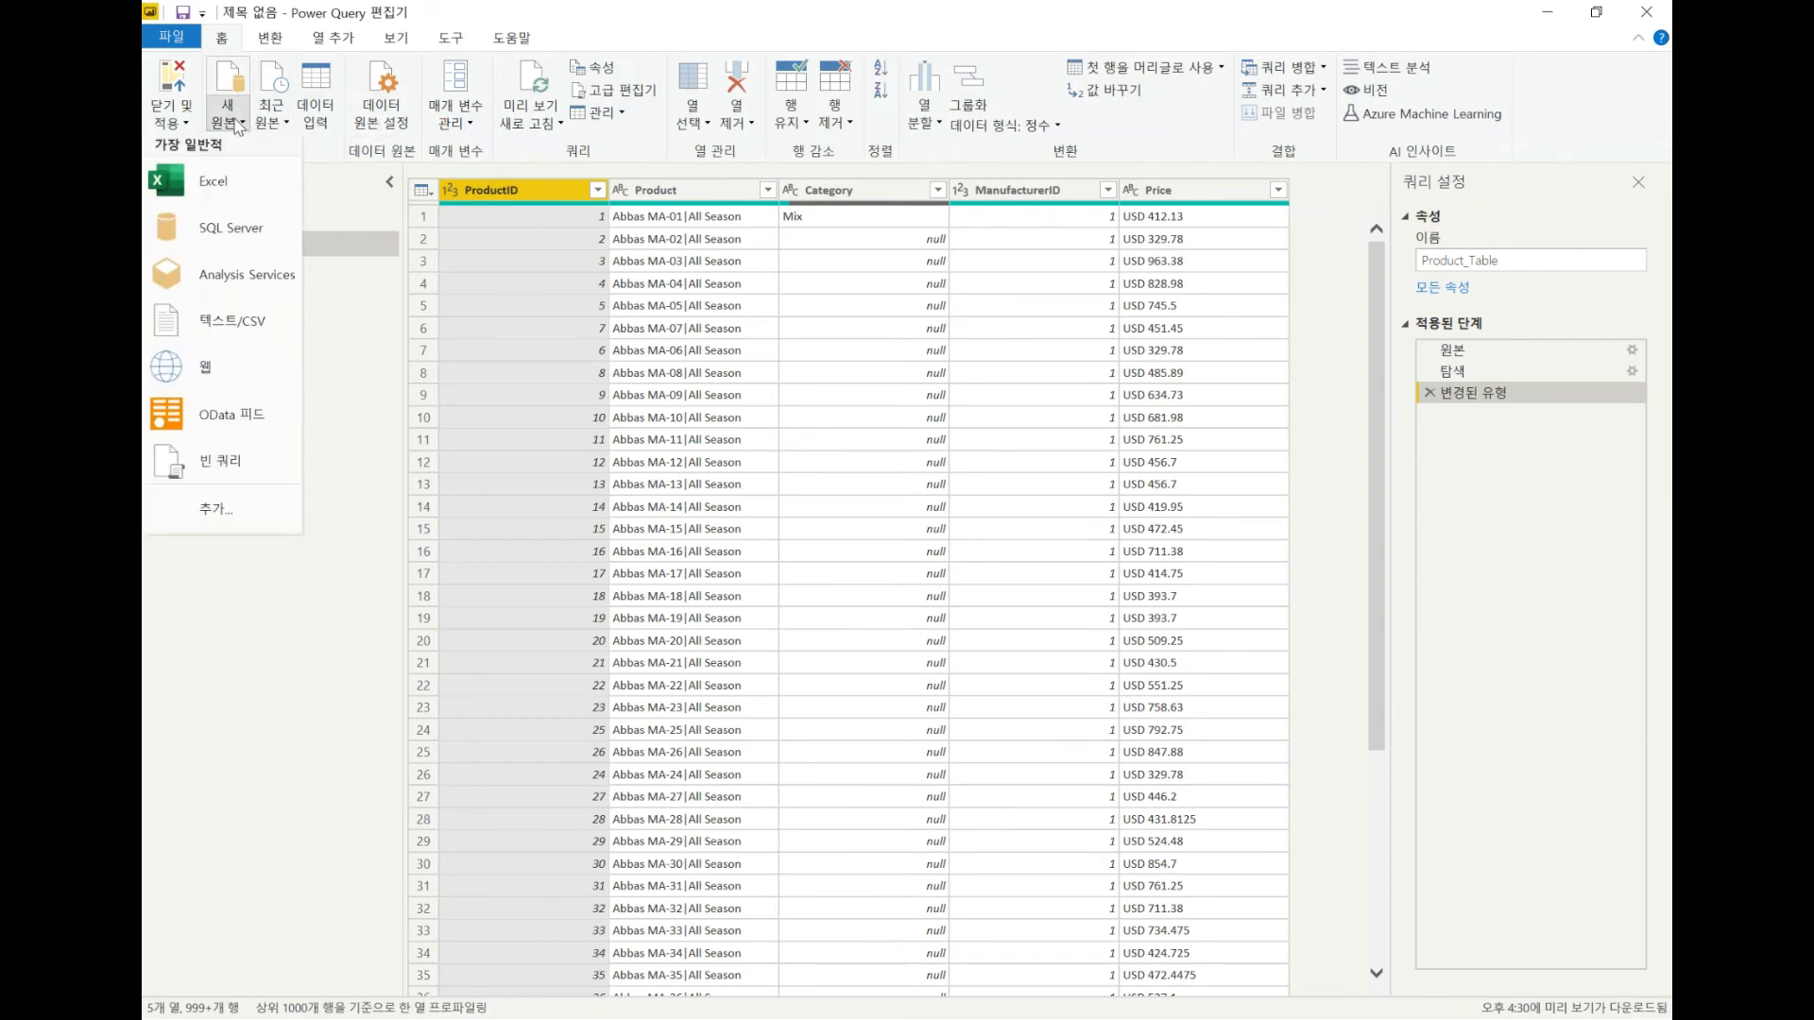
pyautogui.click(255, 506)
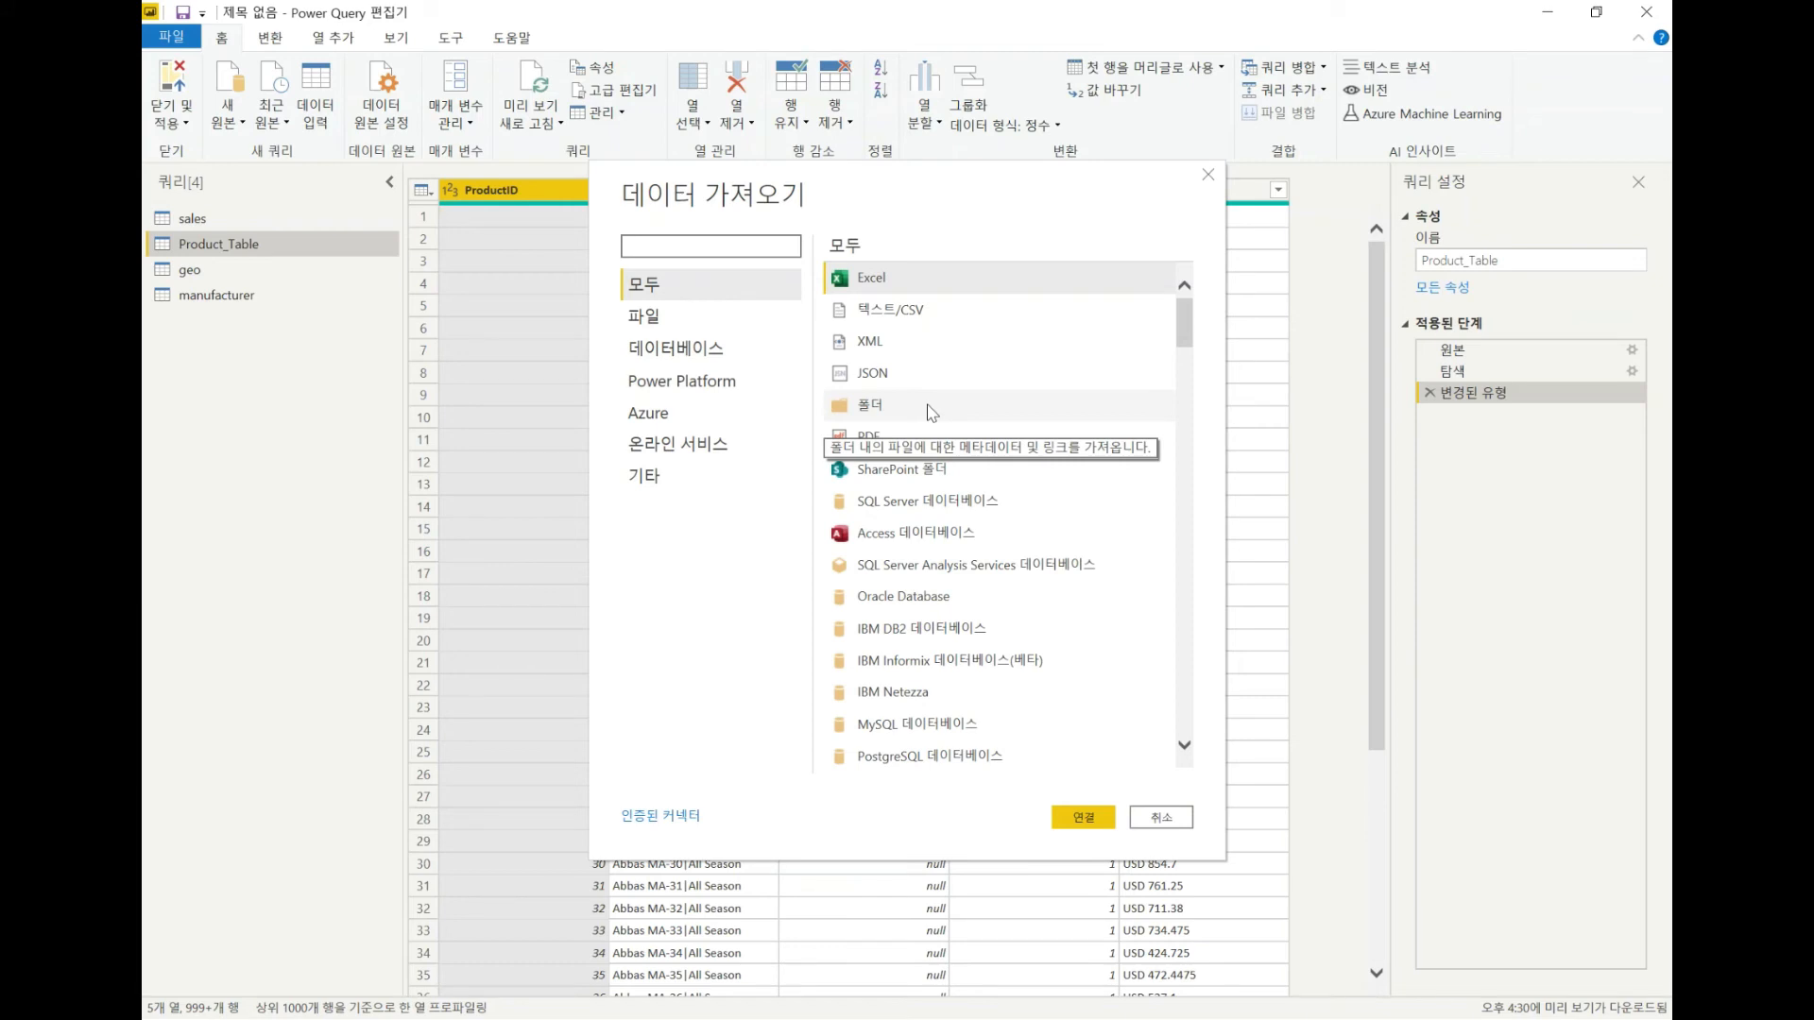
pyautogui.click(931, 412)
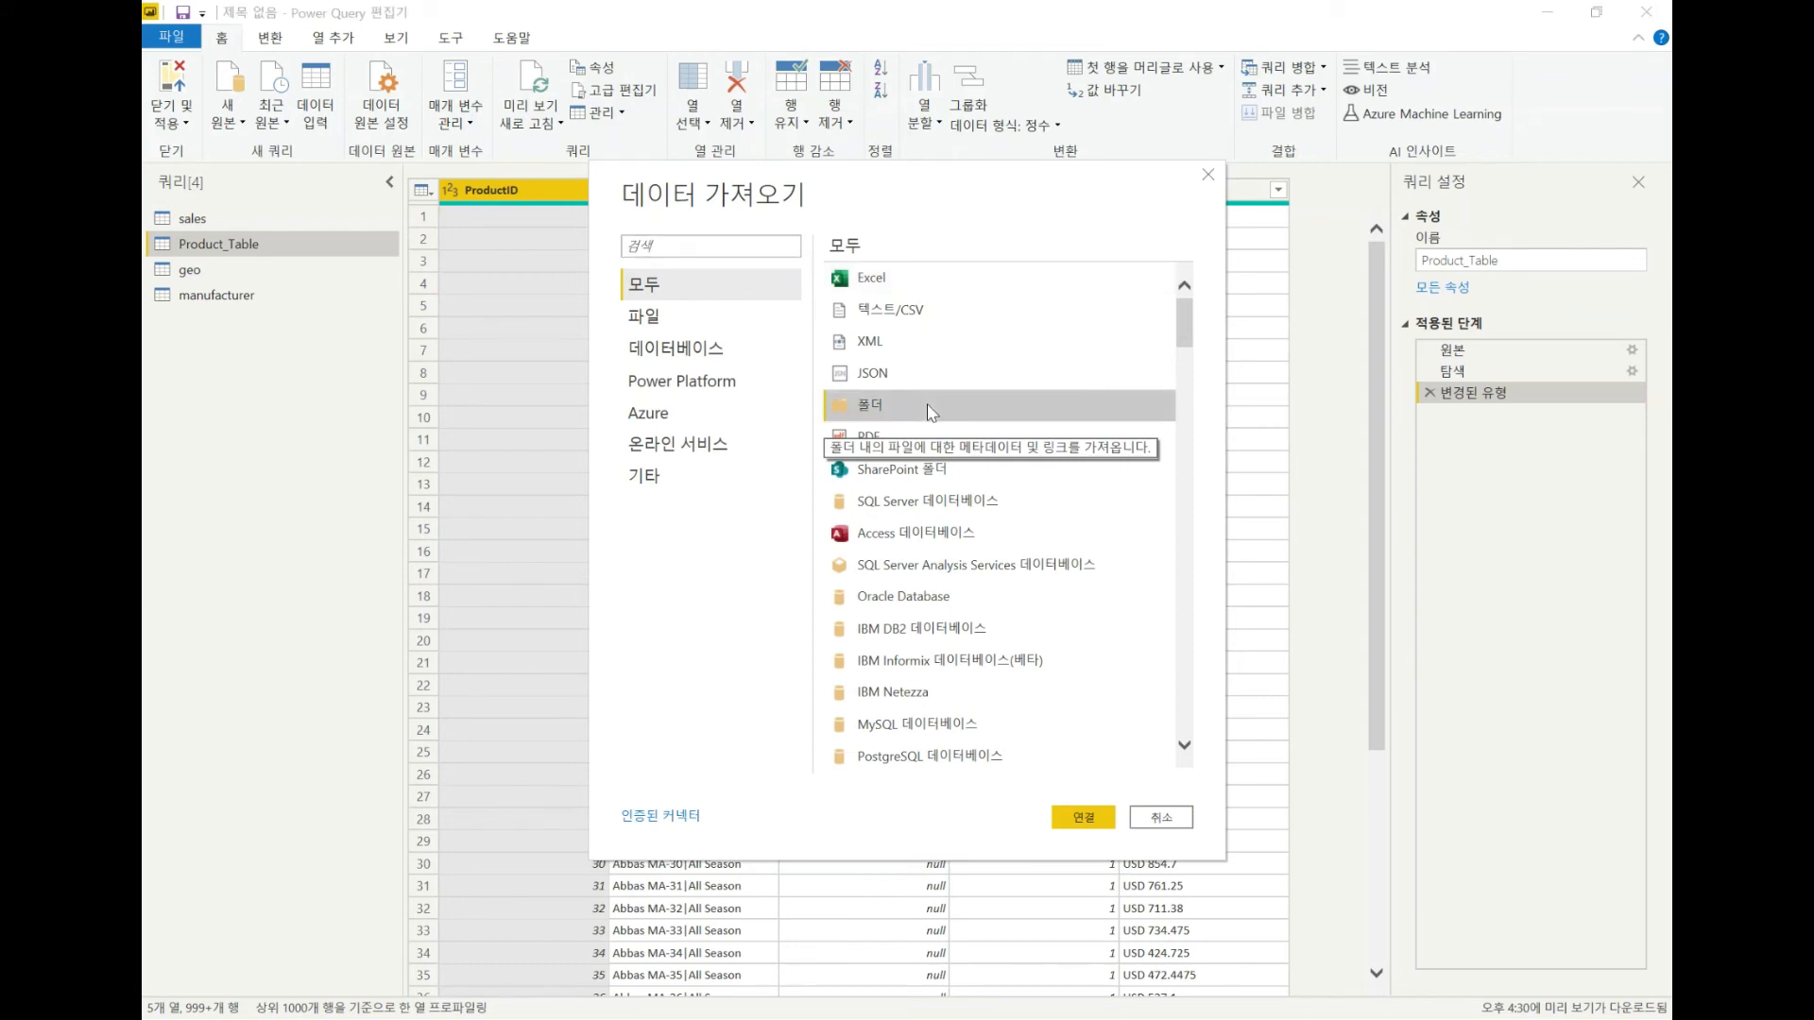
pyautogui.click(1097, 819)
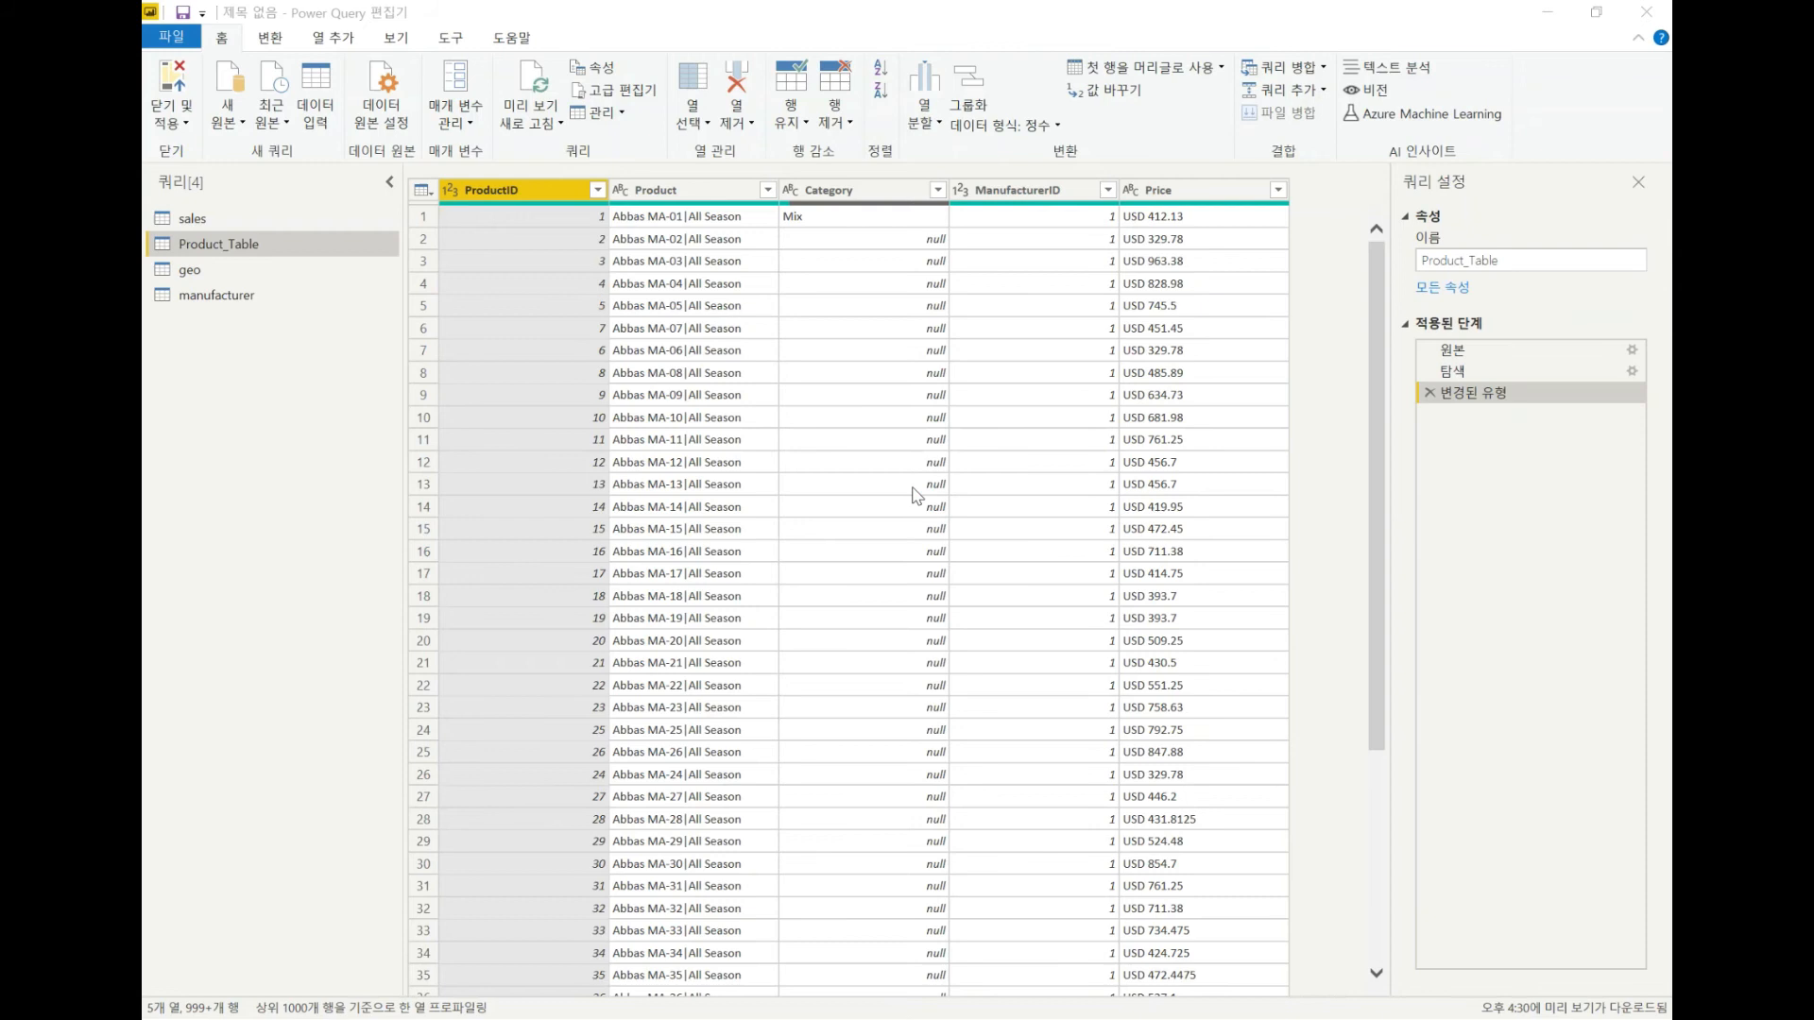
pyautogui.click(1076, 493)
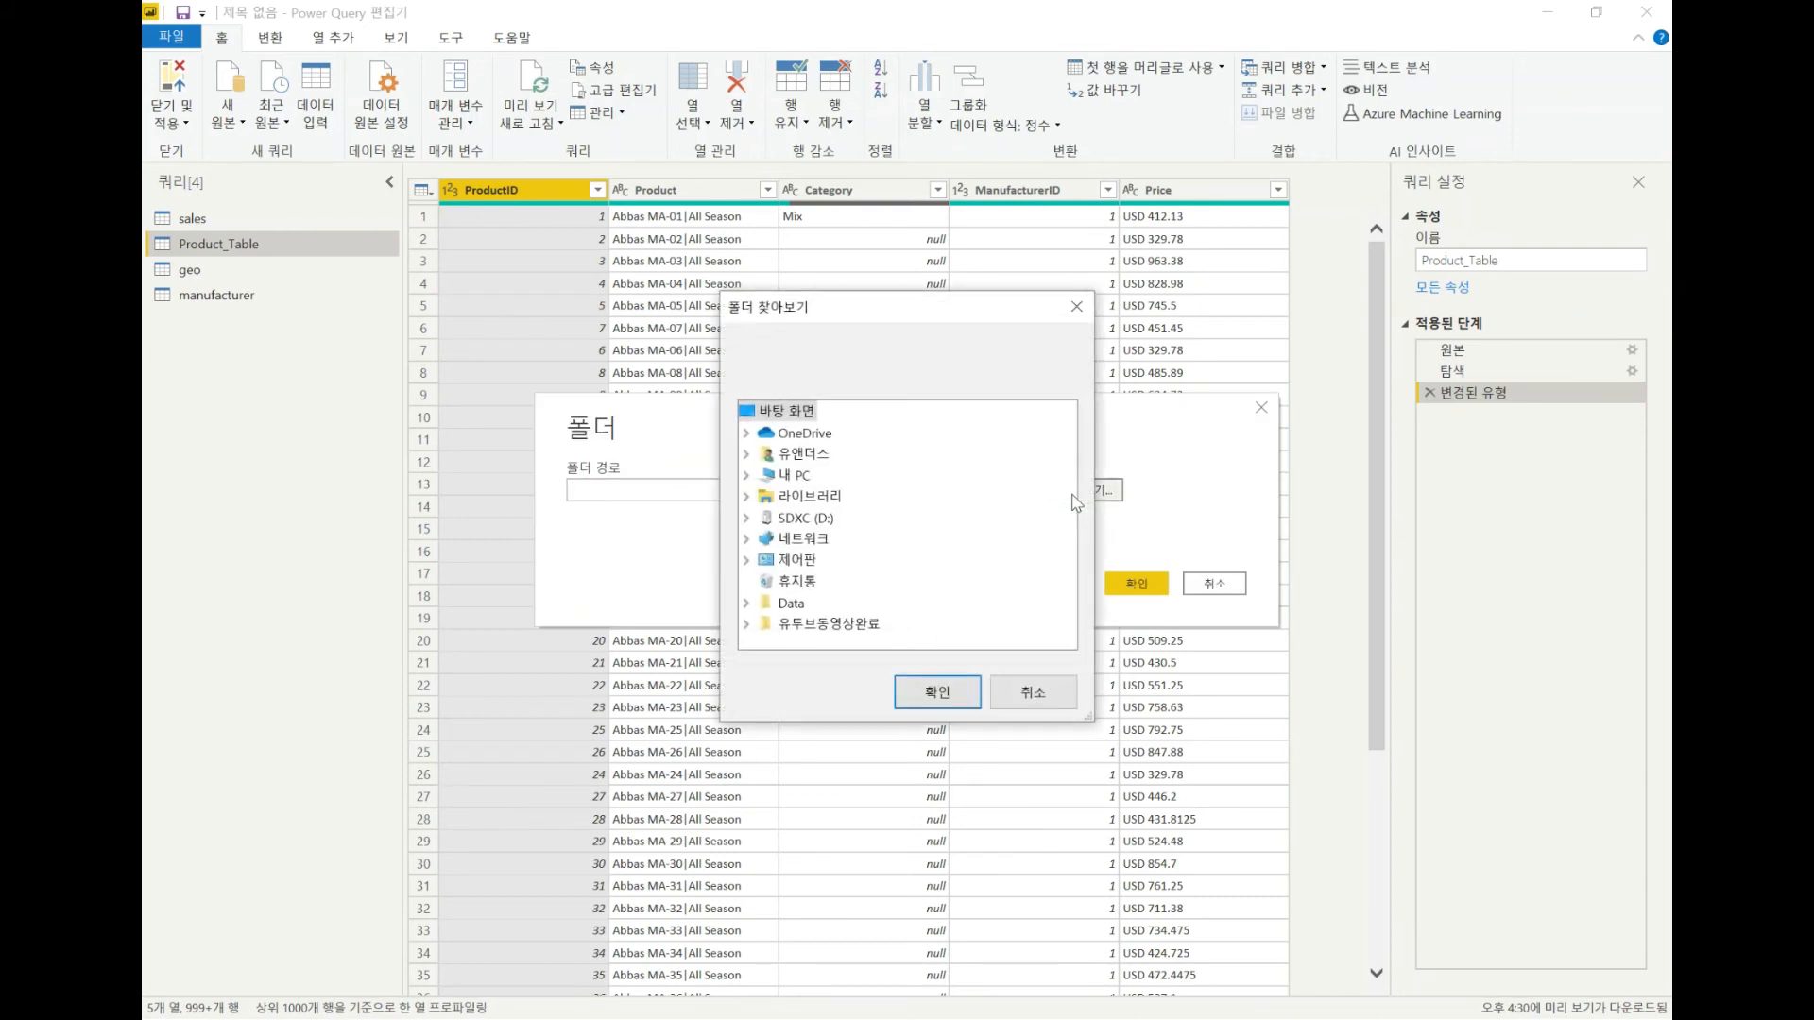
pyautogui.doubleClick(802, 604)
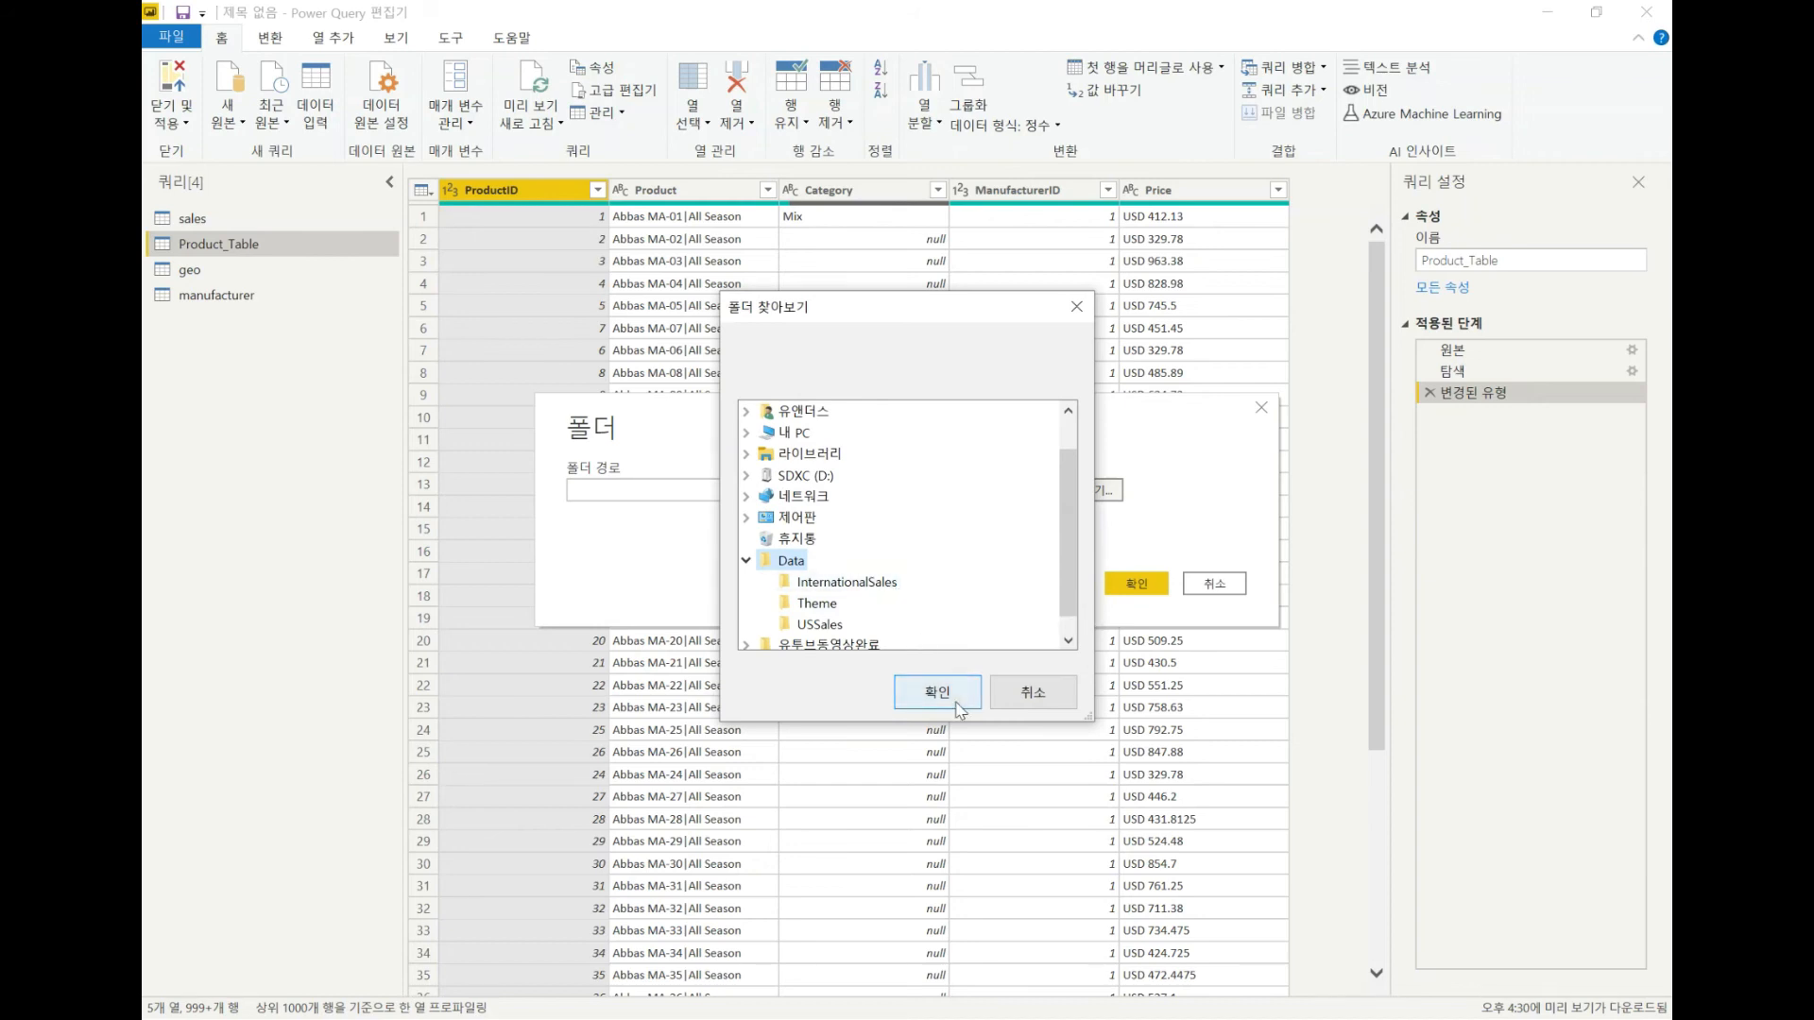
pyautogui.click(847, 584)
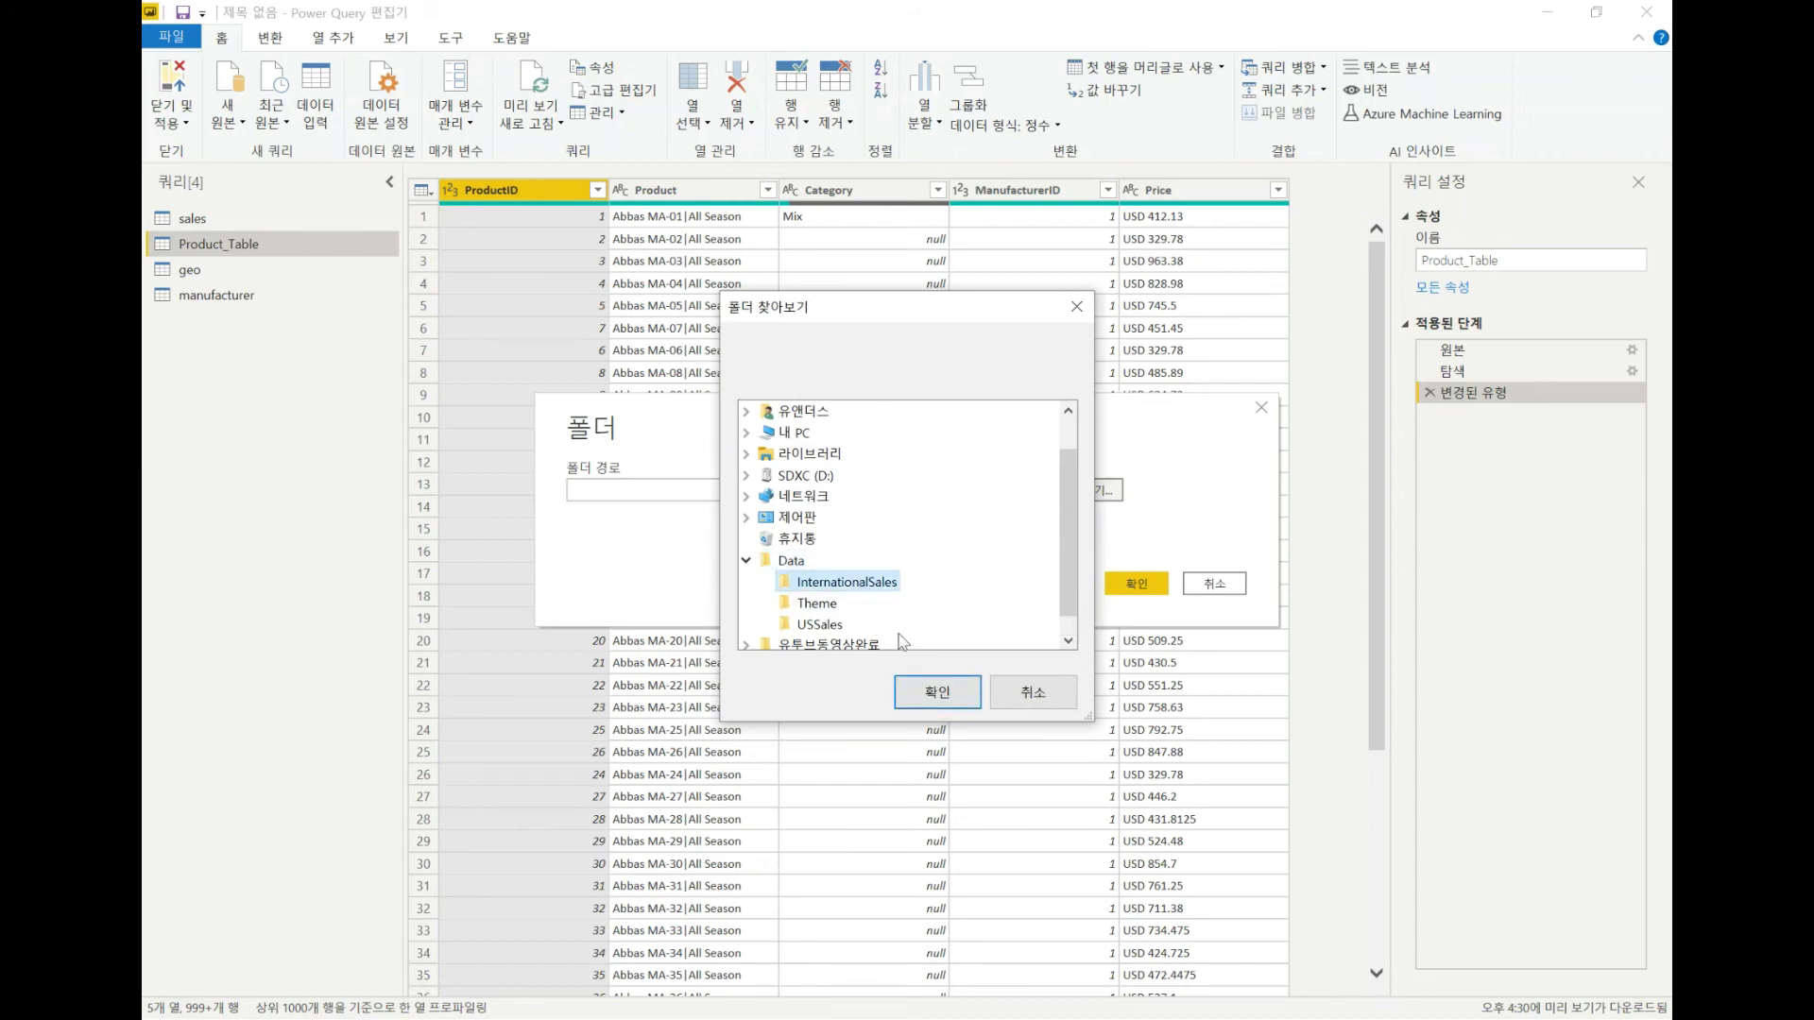
pyautogui.click(937, 693)
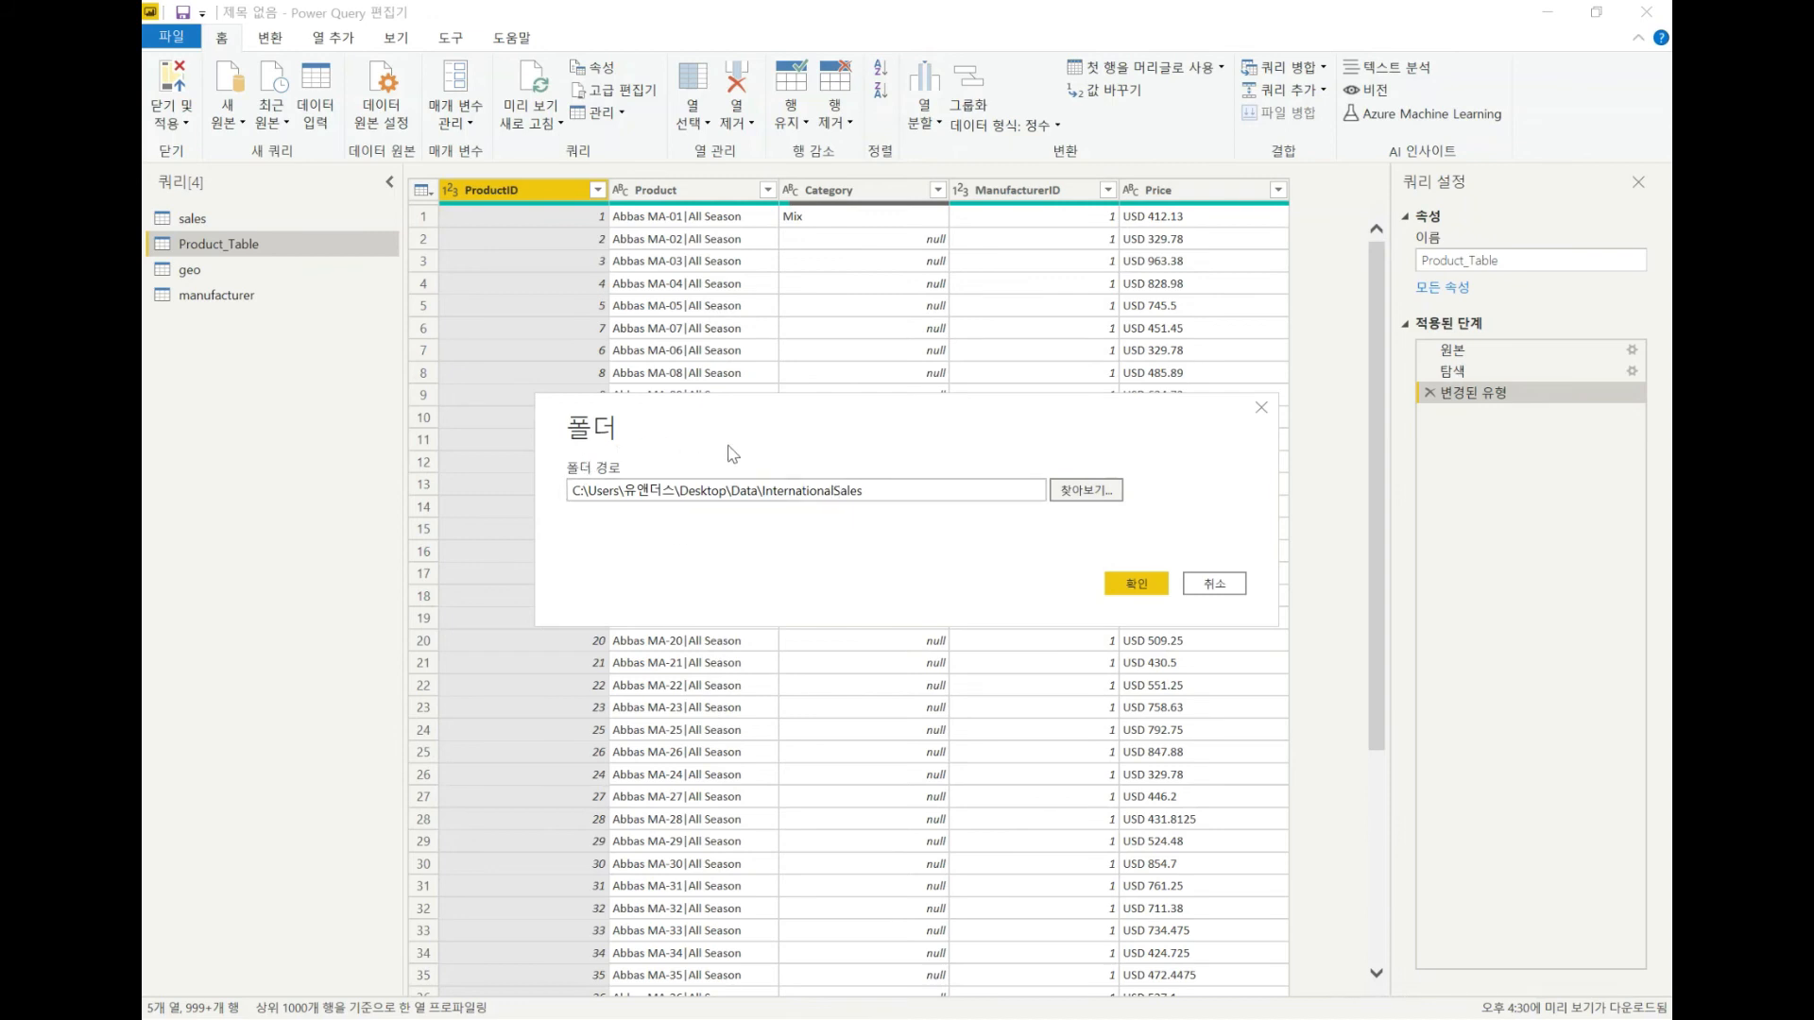
pyautogui.click(1140, 583)
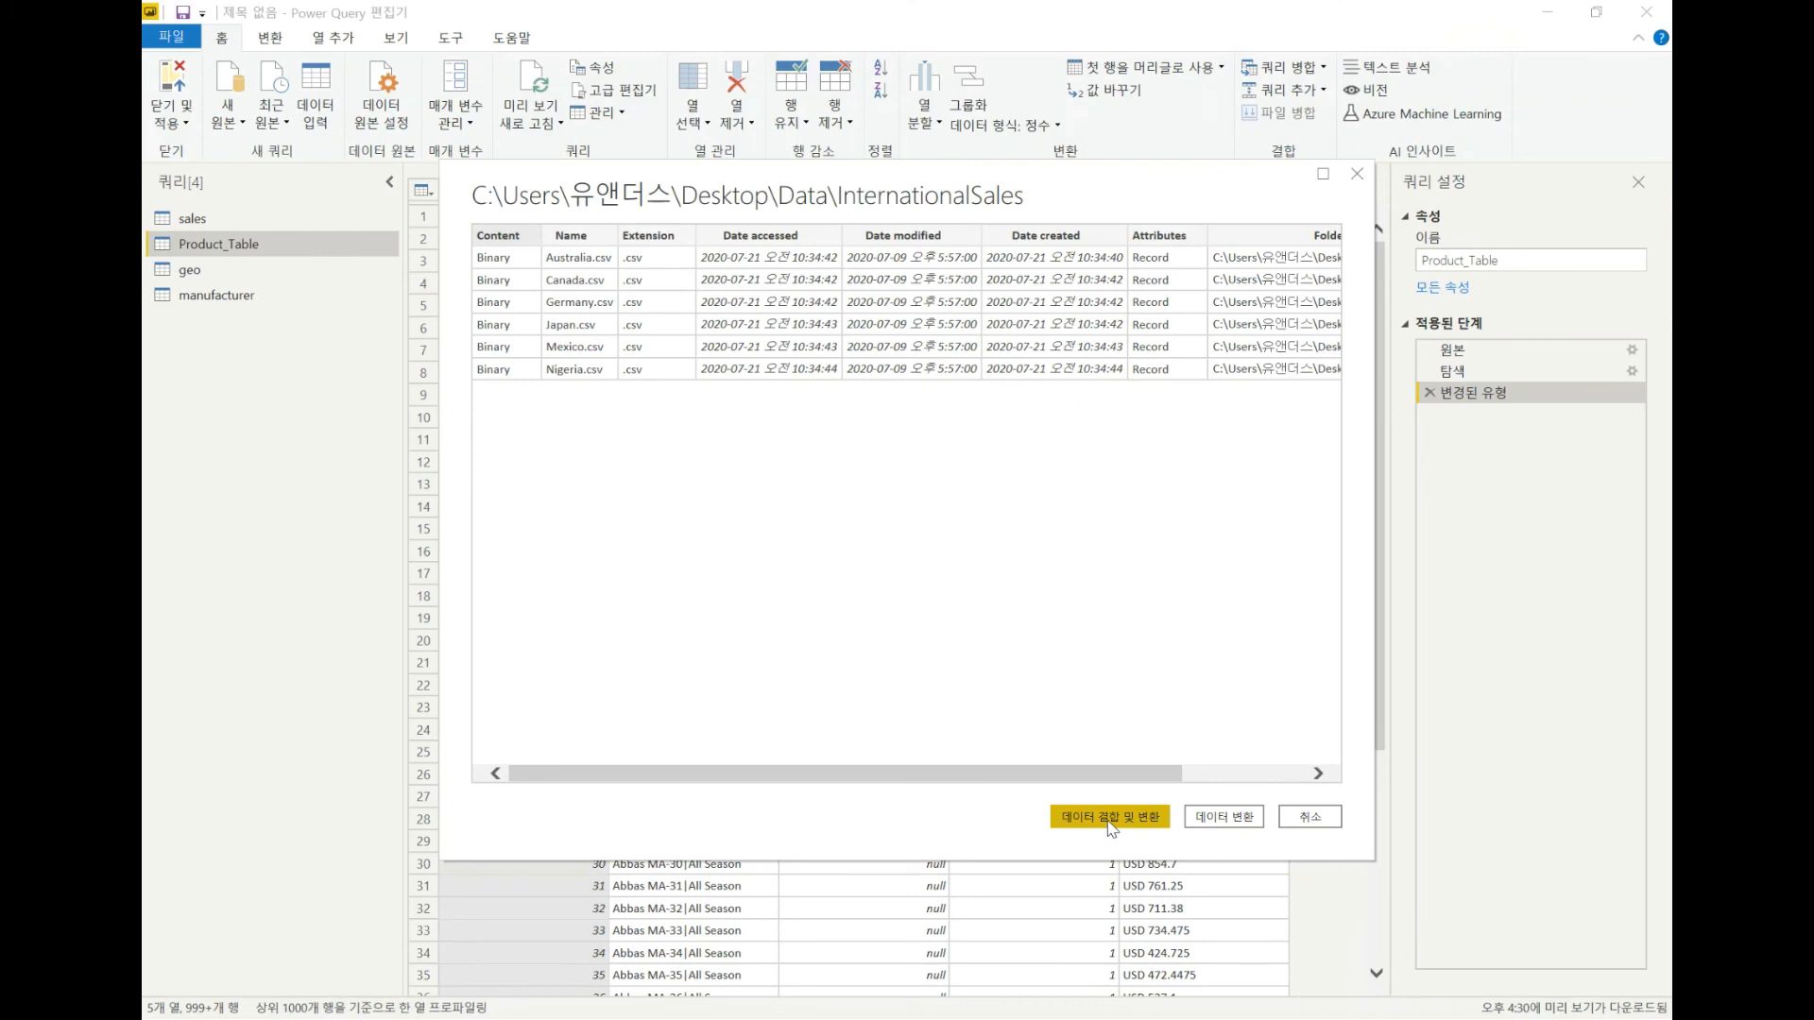
# Combine and transform the folder's CSV files, keeping the first file as sample and comma as the delimiter
pyautogui.click(1112, 820)
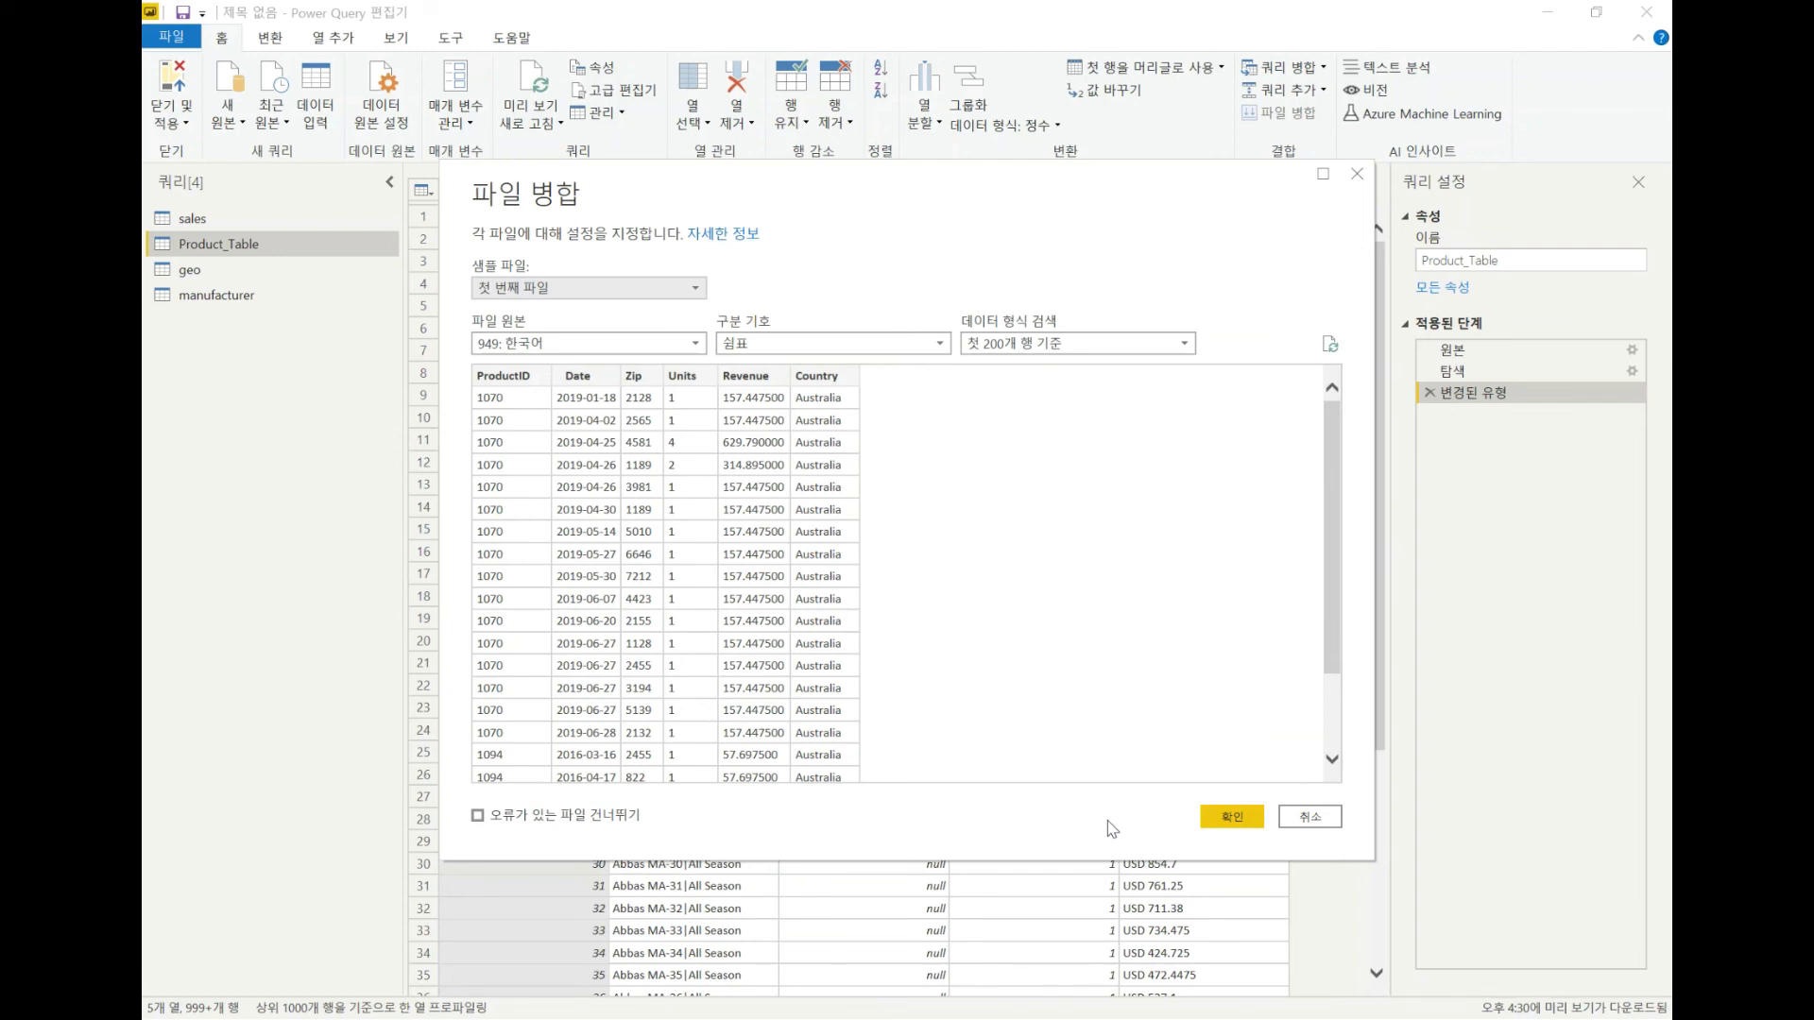
pyautogui.click(1232, 817)
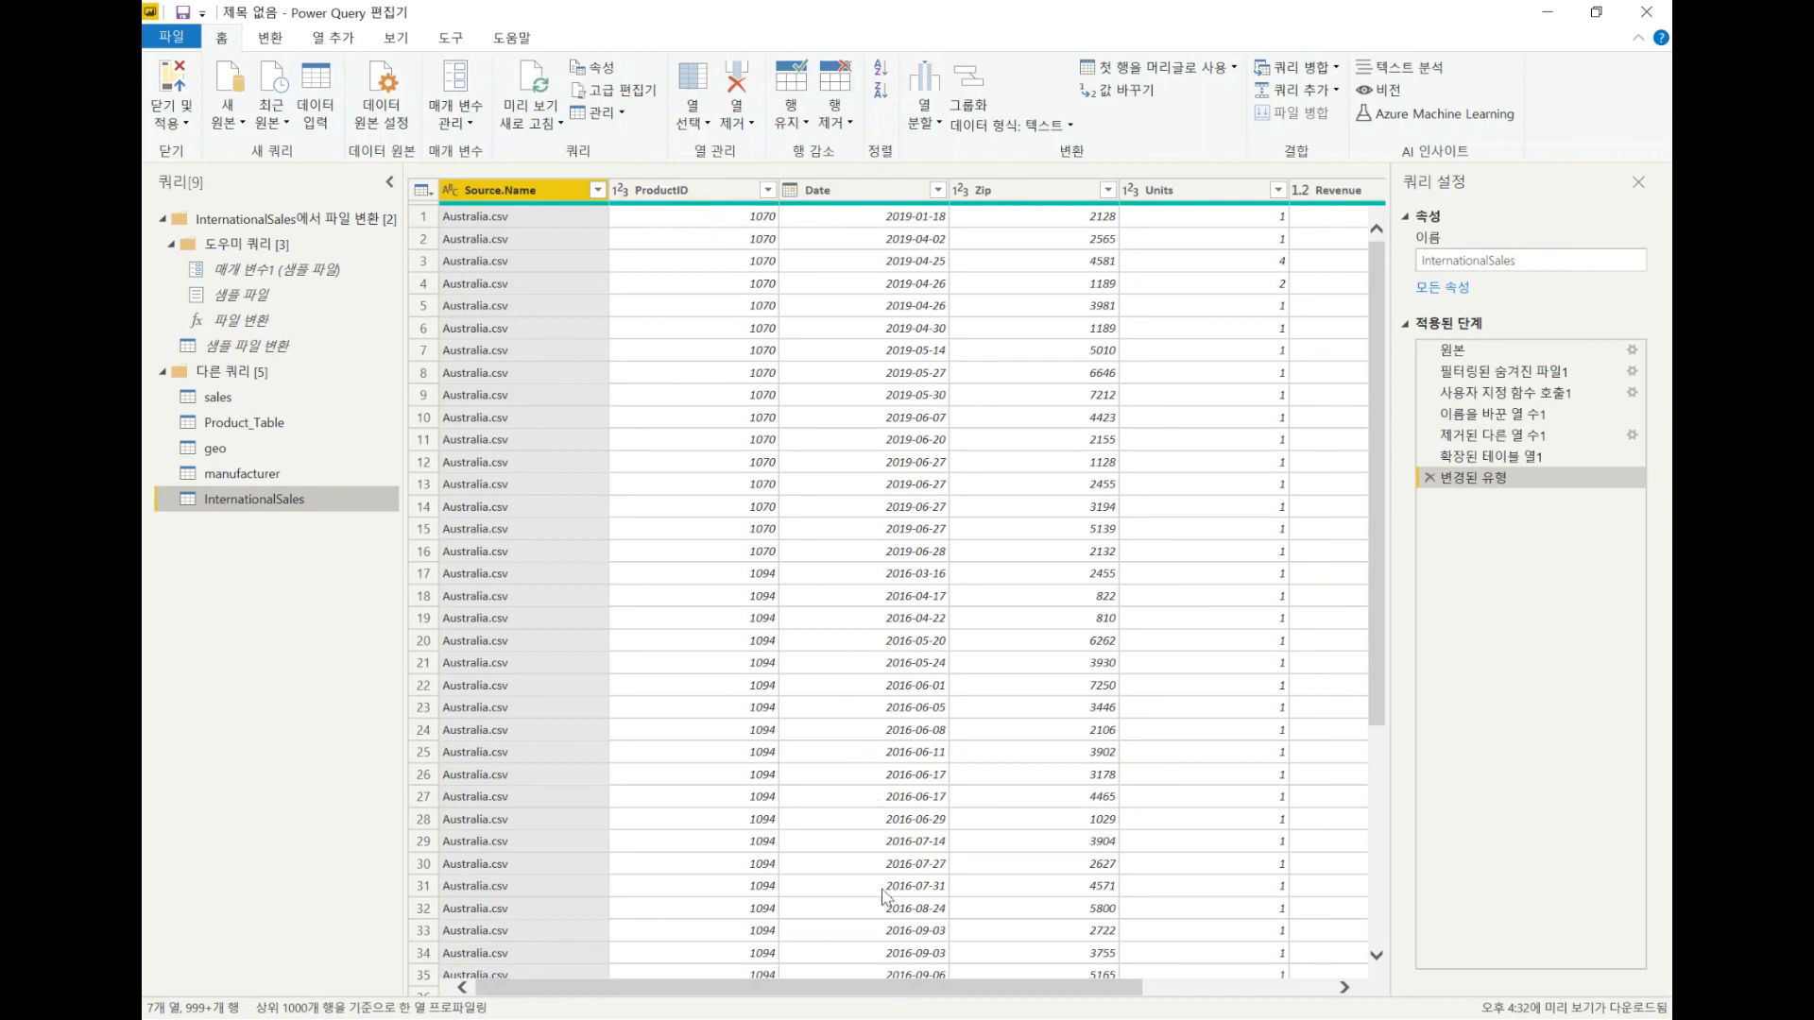
# Load the complete filter list of the InternationalSales Country column to check its countries, then dismiss it without filtering
pyautogui.moveTo(893, 988); pyautogui.dragTo(1101, 990)
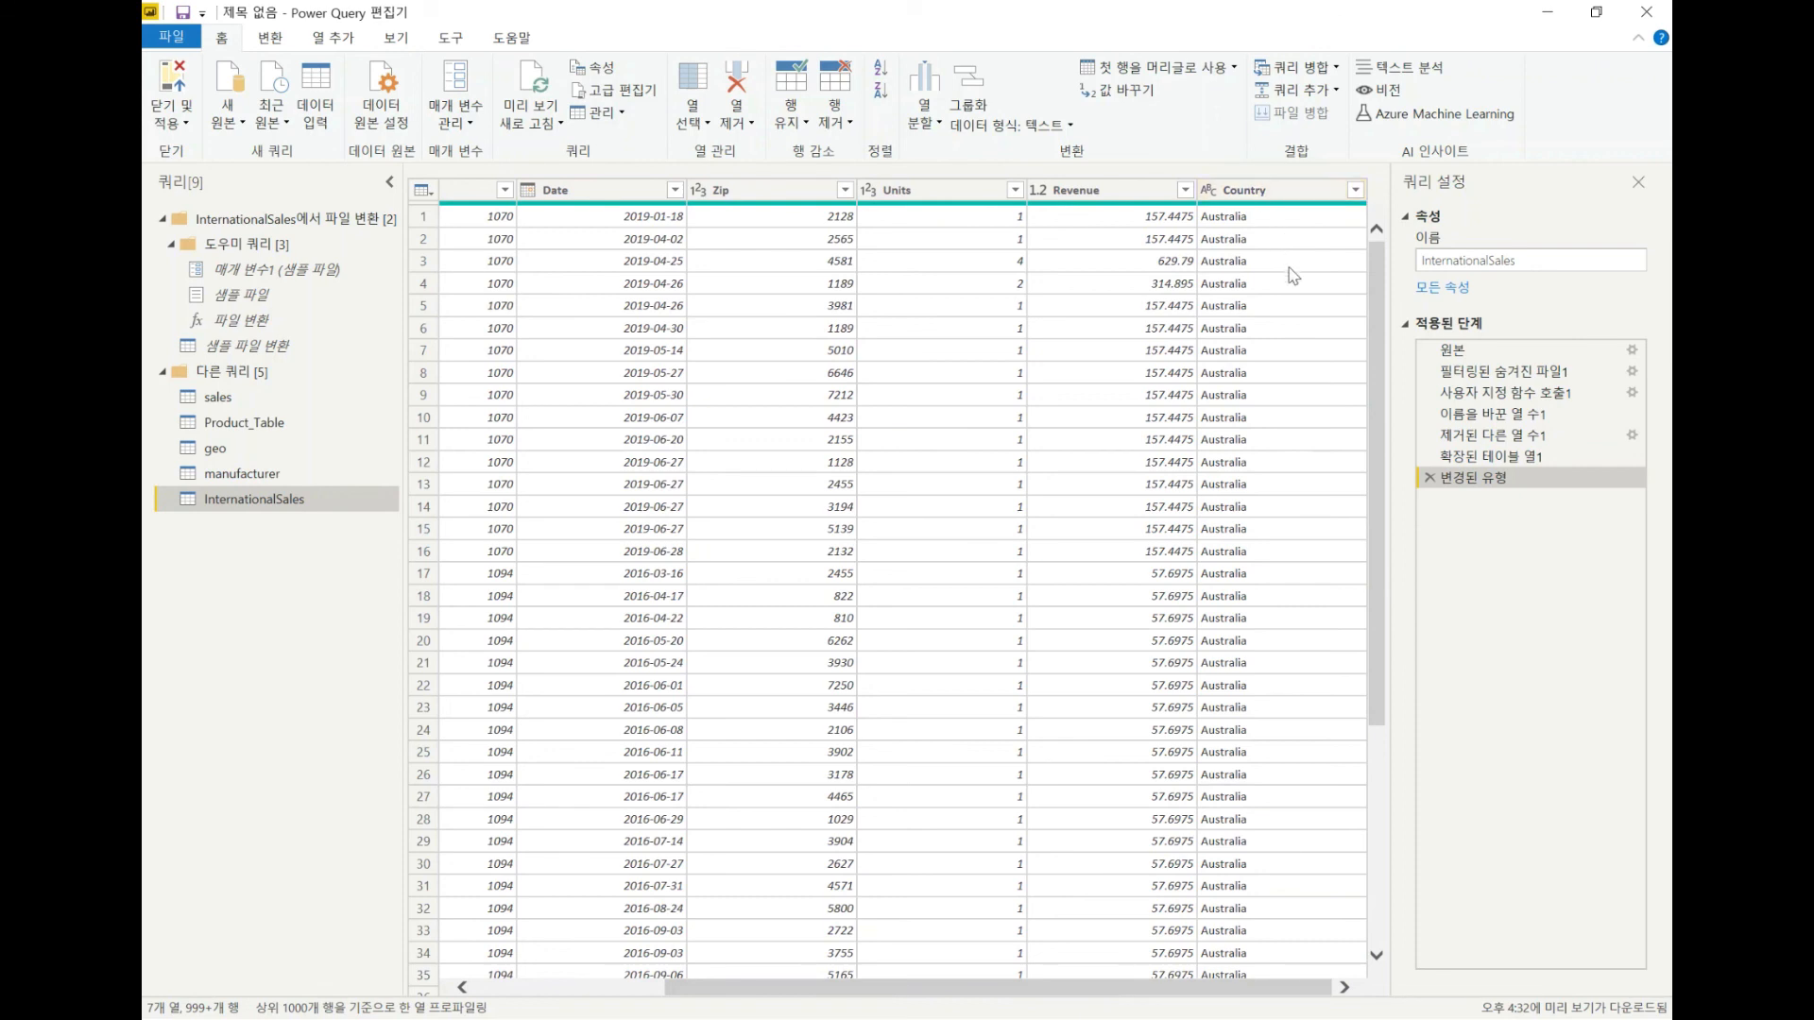
pyautogui.click(1355, 190)
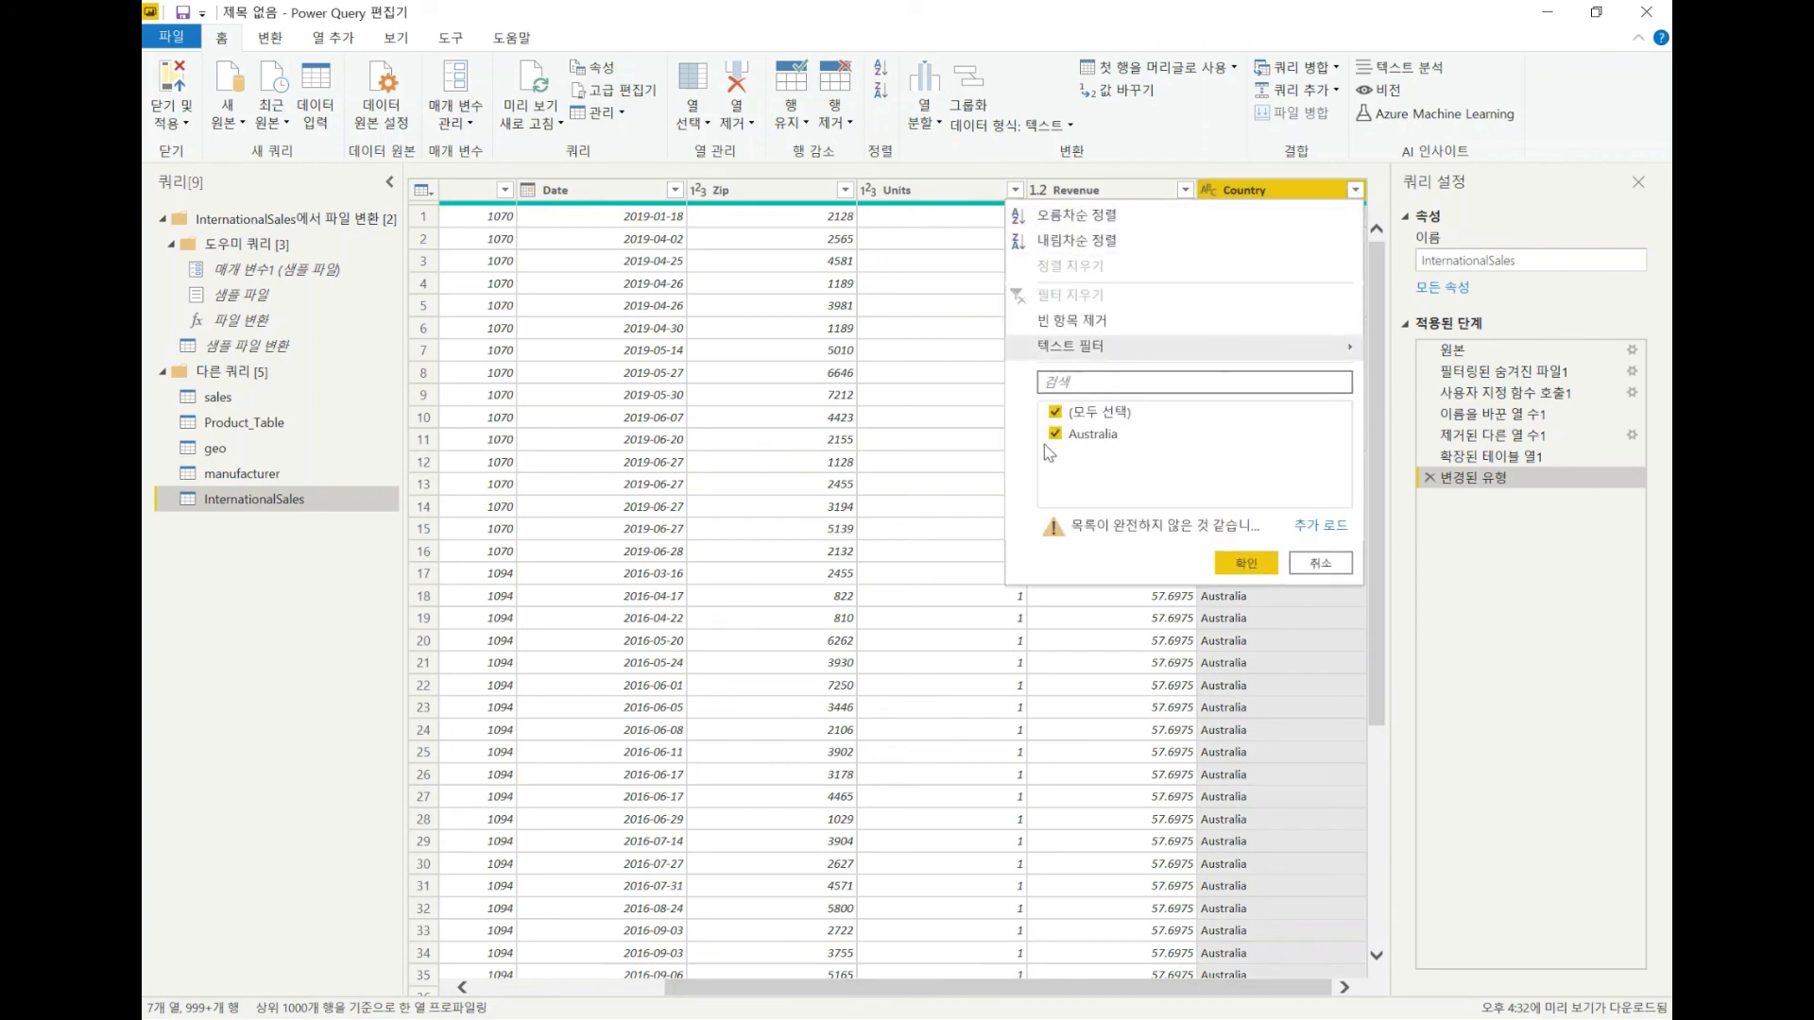
pyautogui.click(1307, 526)
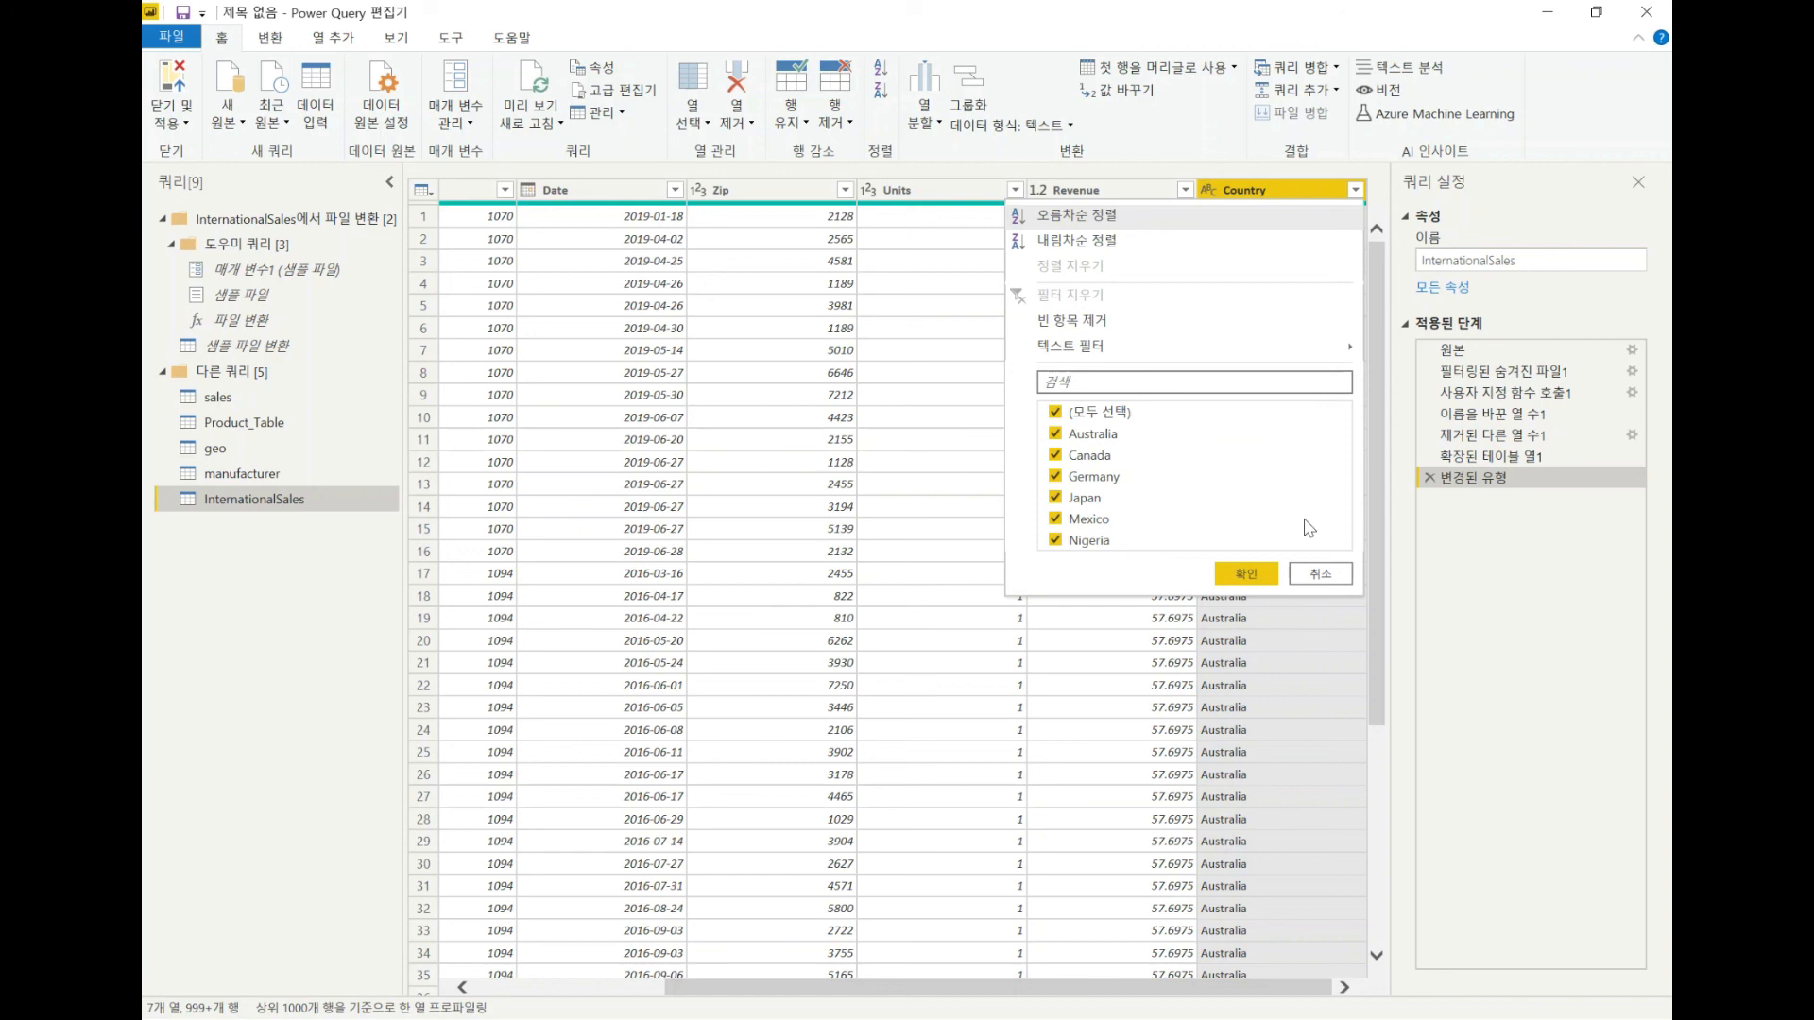
pyautogui.click(1322, 581)
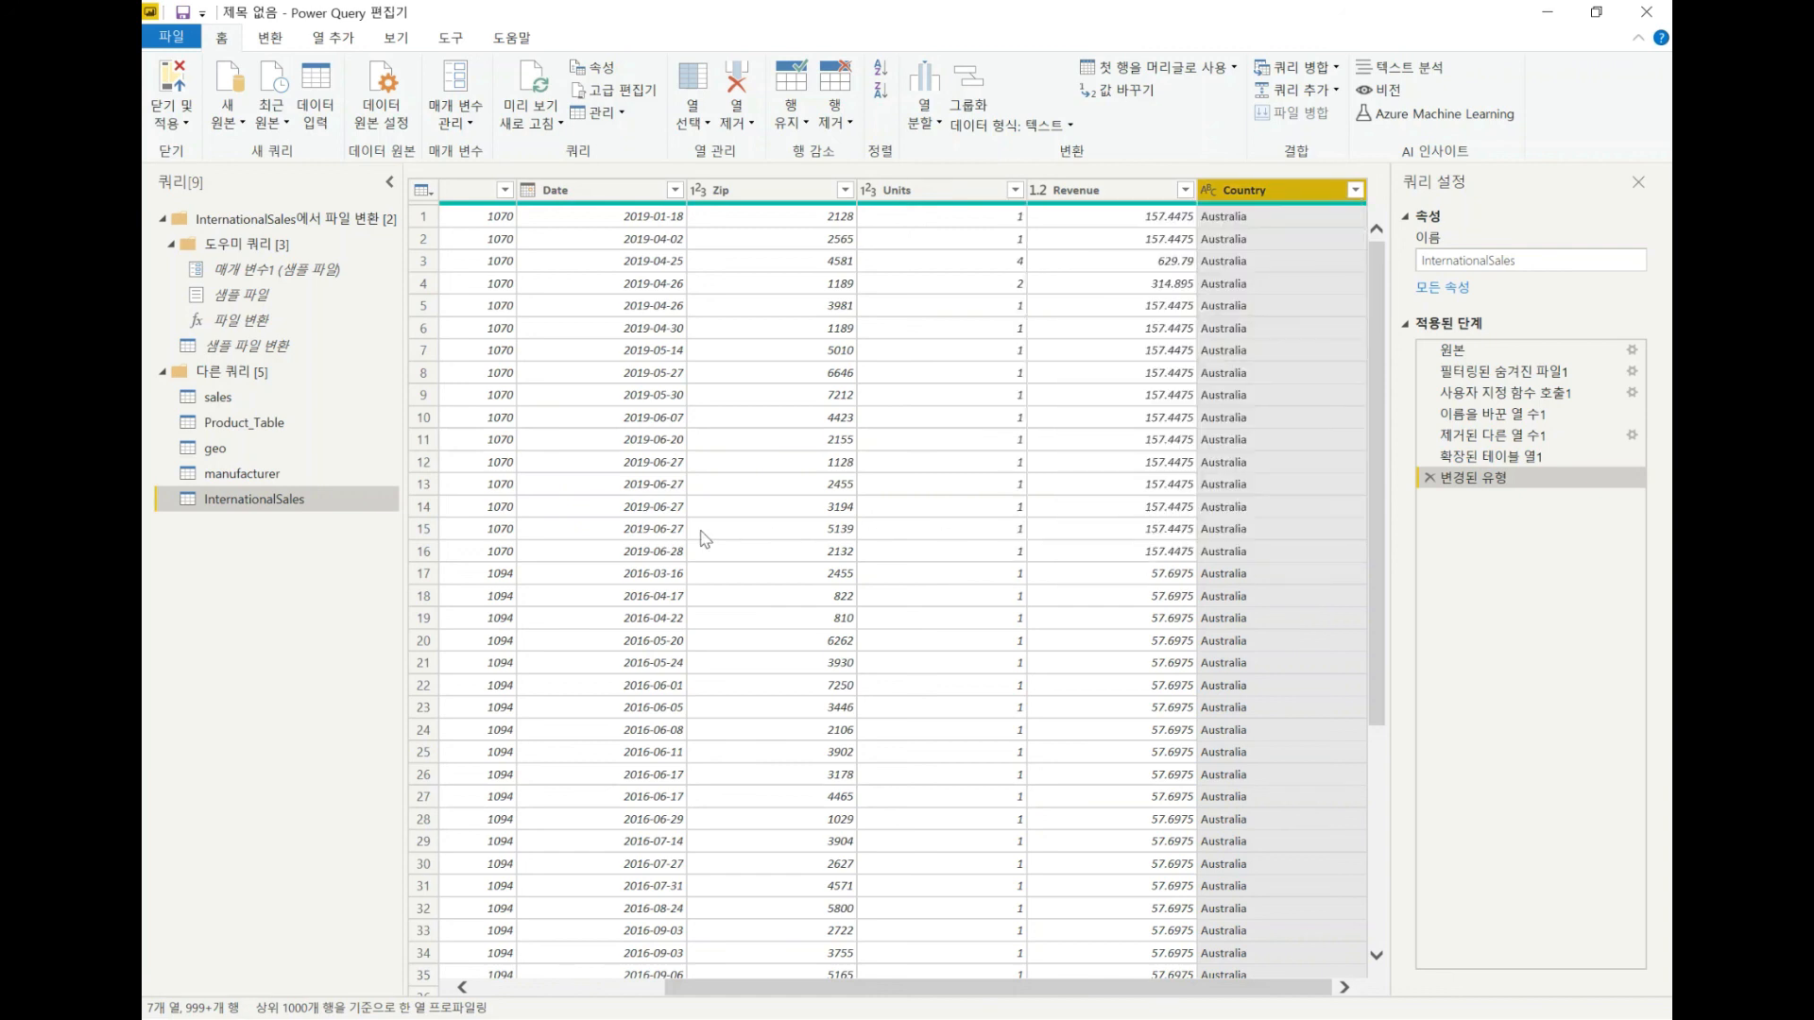